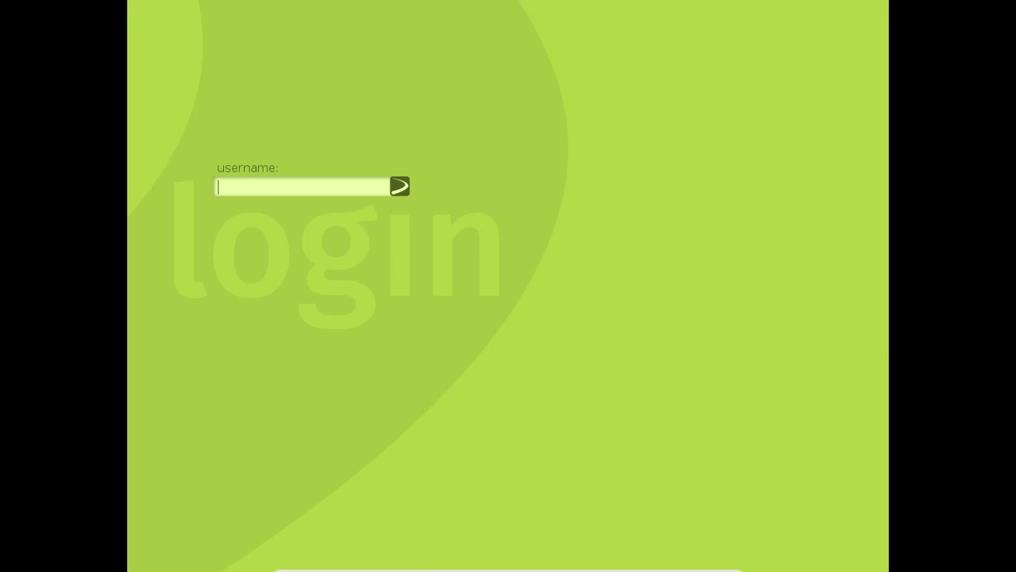
# Step: Log in with the account's username and password, and start the Xfce panel with its default configuration
pyautogui.write('fred')
pyautogui.press('Return')
pyautogui.write('********')
pyautogui.press('Return')
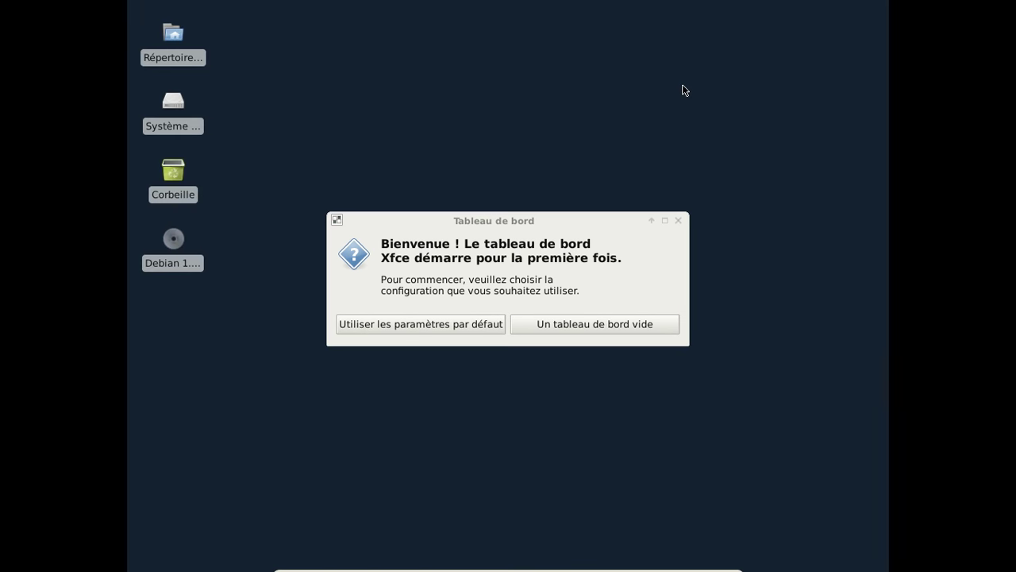
pyautogui.click(441, 327)
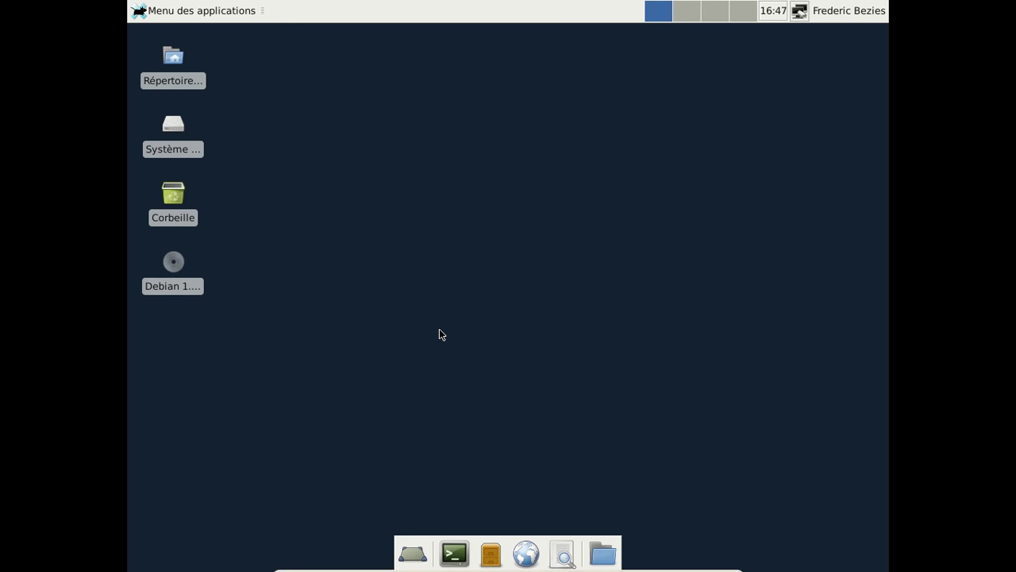
# Step: View the information about the Xfce desktop and close it
pyautogui.click(220, 13)
pyautogui.click(234, 257)
pyautogui.click(466, 320)
# Step: Add the Audio Mixer item to the upper desktop panel
pyautogui.moveTo(804, 17)
pyautogui.rightClick(611, 13)
pyautogui.moveTo(658, 95)
pyautogui.click(522, 95)
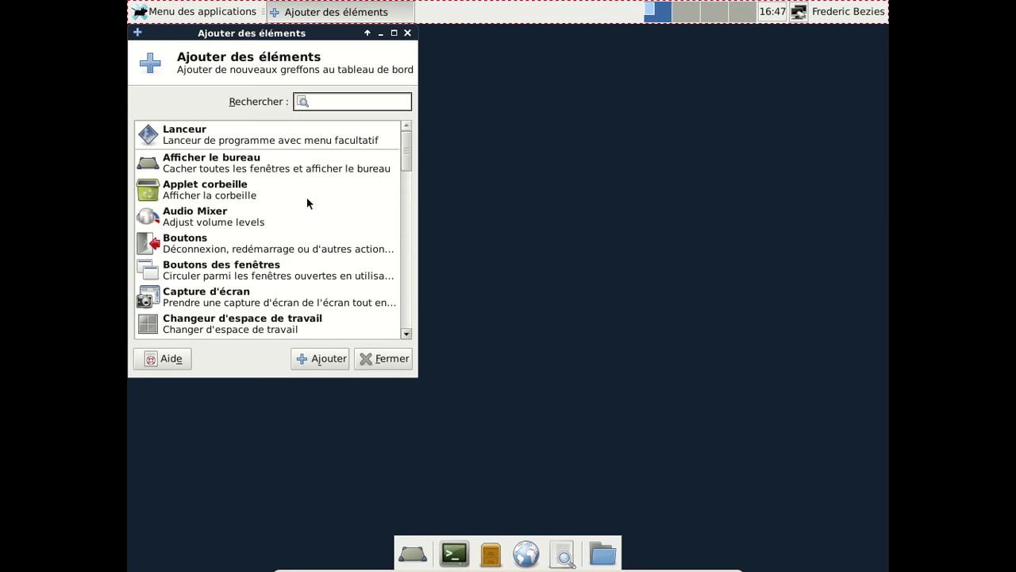
pyautogui.click(307, 216)
pyautogui.click(317, 358)
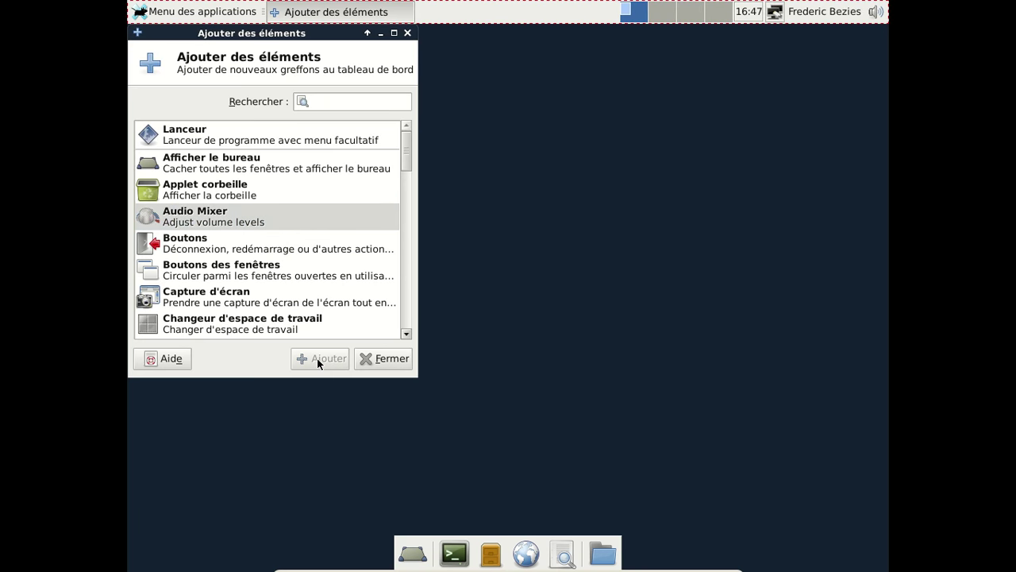
# Step: Add the Mise-à-jour météo item to the panel and finish adding items
pyautogui.scroll(-5, 297, 250)
pyautogui.scroll(-10, 295, 248)
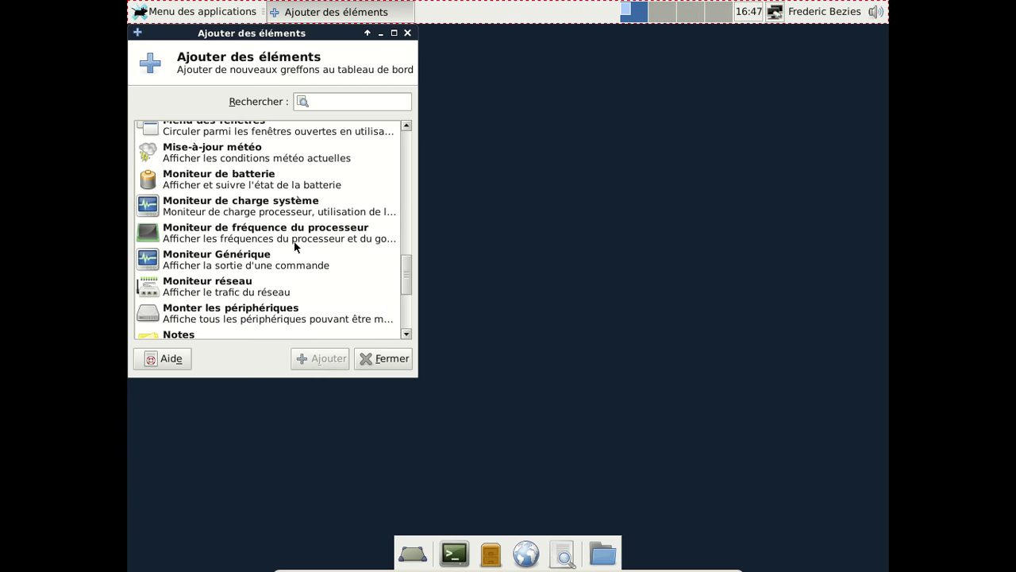
pyautogui.click(224, 158)
pyautogui.click(325, 358)
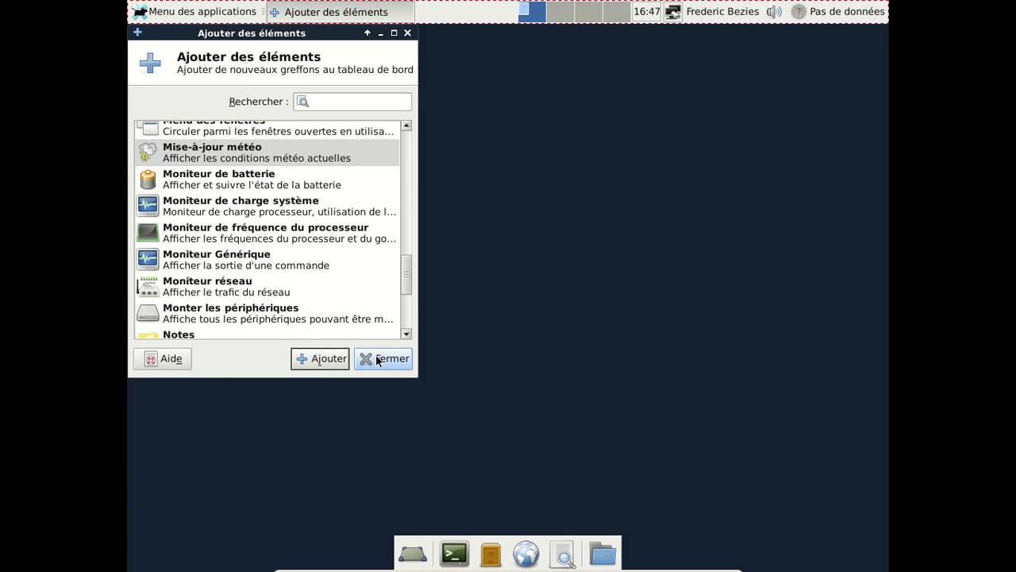
pyautogui.click(372, 360)
# Step: Configure the weather plugin's scrollbox to display only the Température (T) label, and close its properties
pyautogui.rightClick(839, 5)
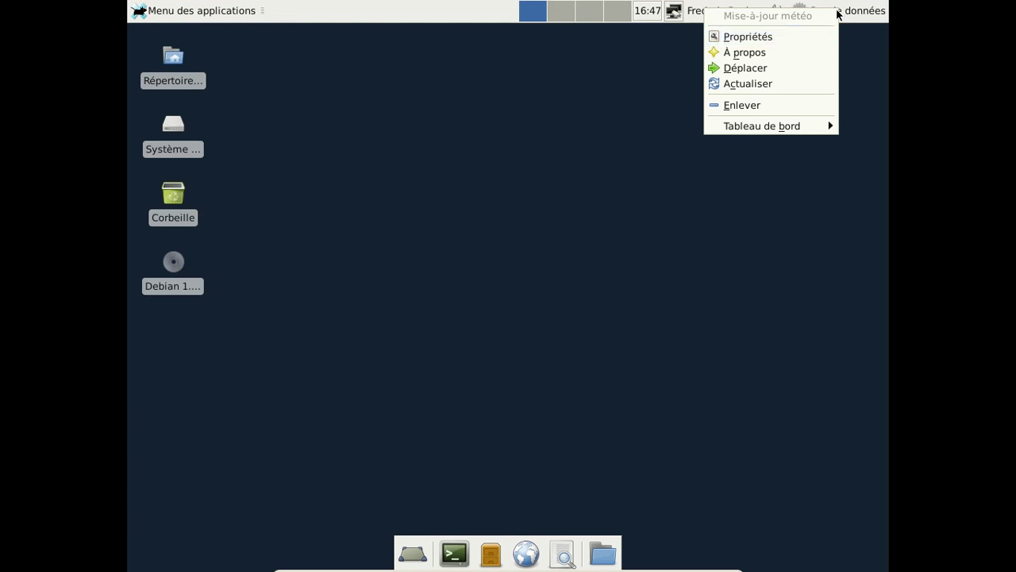
pyautogui.click(789, 41)
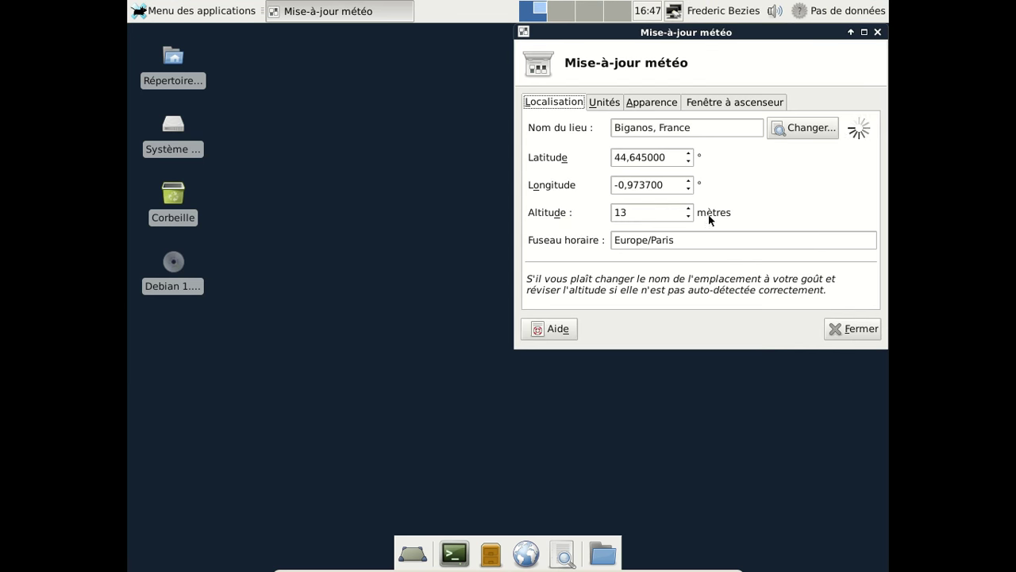
pyautogui.click(723, 101)
pyautogui.click(653, 103)
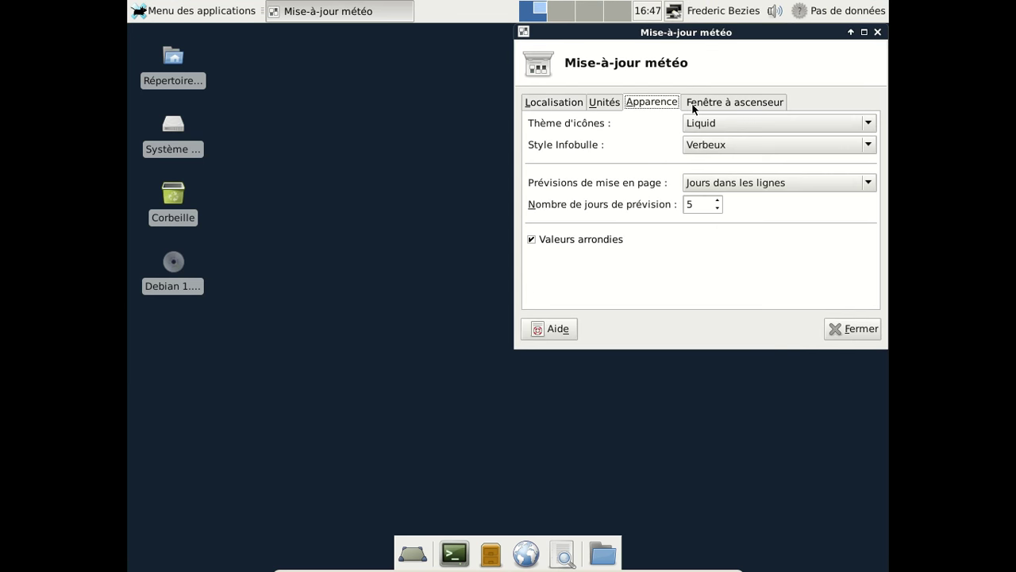
pyautogui.click(693, 107)
pyautogui.click(602, 247)
pyautogui.click(863, 217)
pyautogui.click(739, 242)
pyautogui.click(830, 212)
pyautogui.click(865, 329)
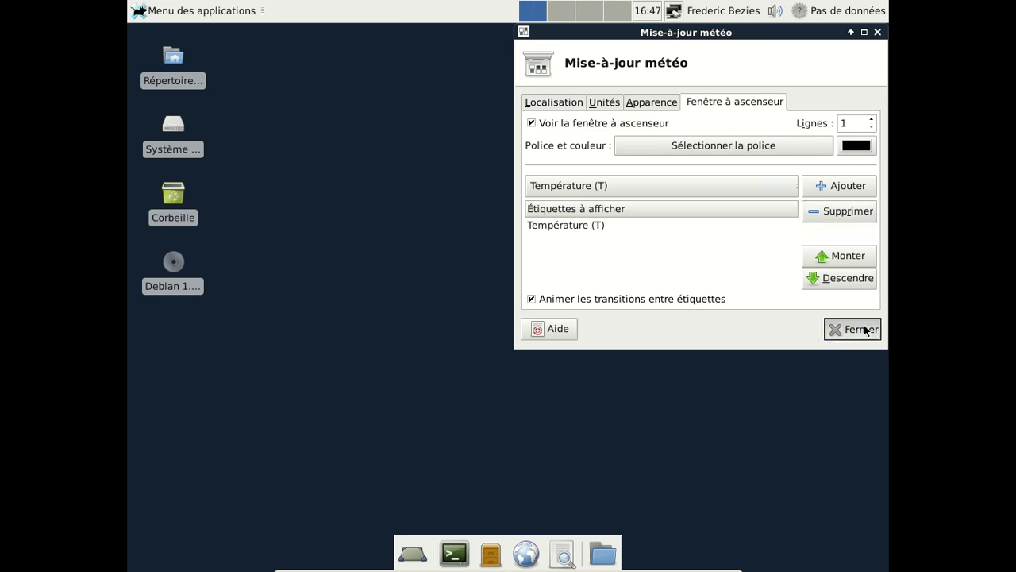
# Step: Move the Audio Mixer item on the panel to just before the workspace switcher
pyautogui.rightClick(774, 10)
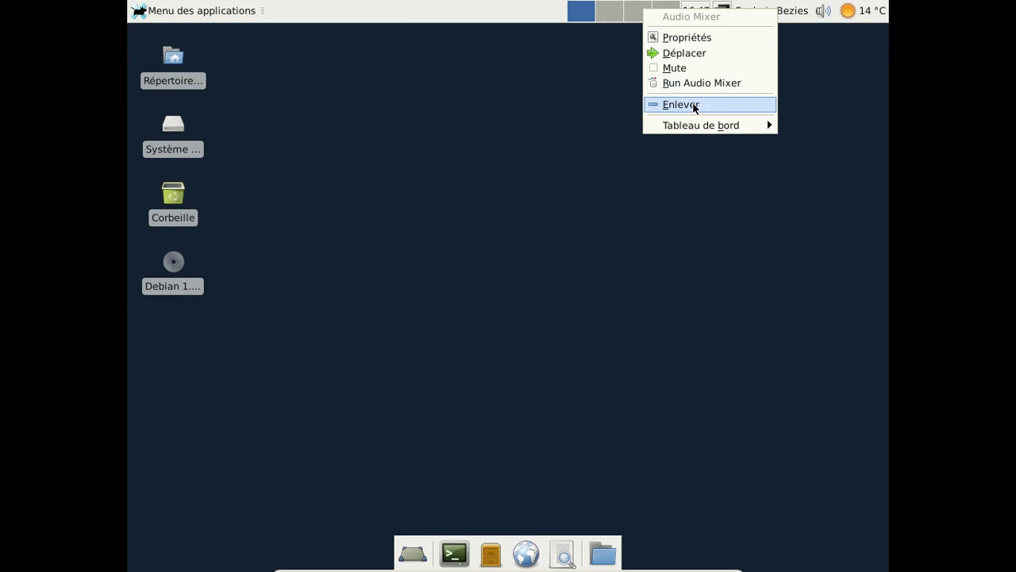
pyautogui.click(694, 53)
pyautogui.click(549, 10)
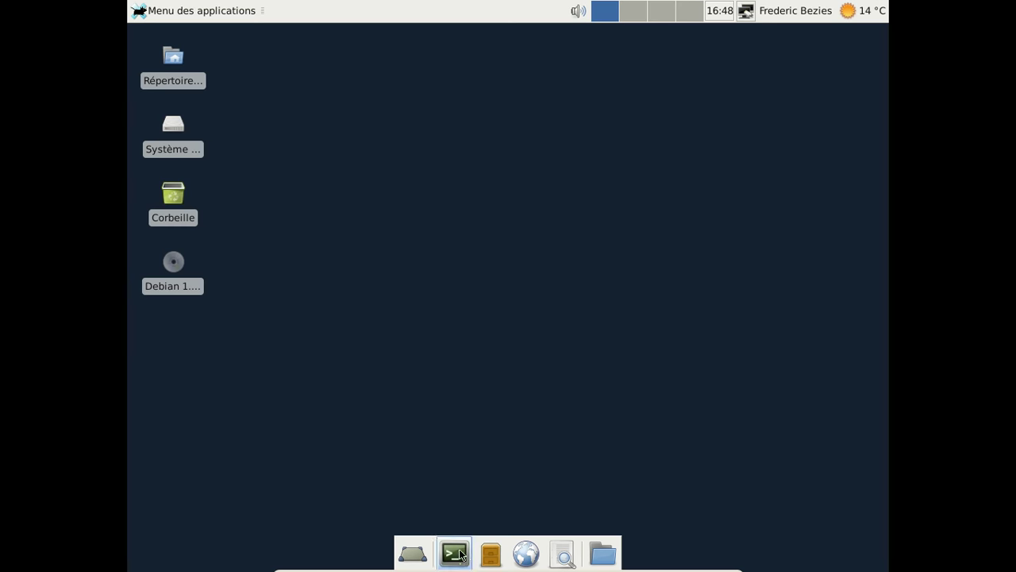
# Step: Display the kernel information with uname -a and the contents of /etc/issue in a terminal
pyautogui.write('uname -a')
pyautogui.press('Return')
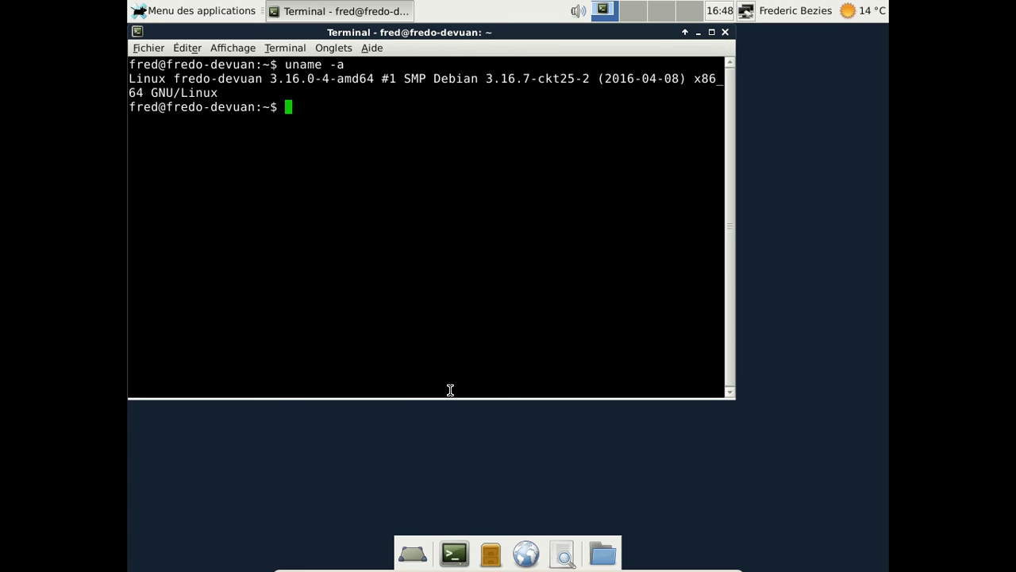
pyautogui.write('cat /etc/')
pyautogui.write('ls')
pyautogui.press('BackSpace')
pyautogui.press('BackSpace')
pyautogui.write('is')
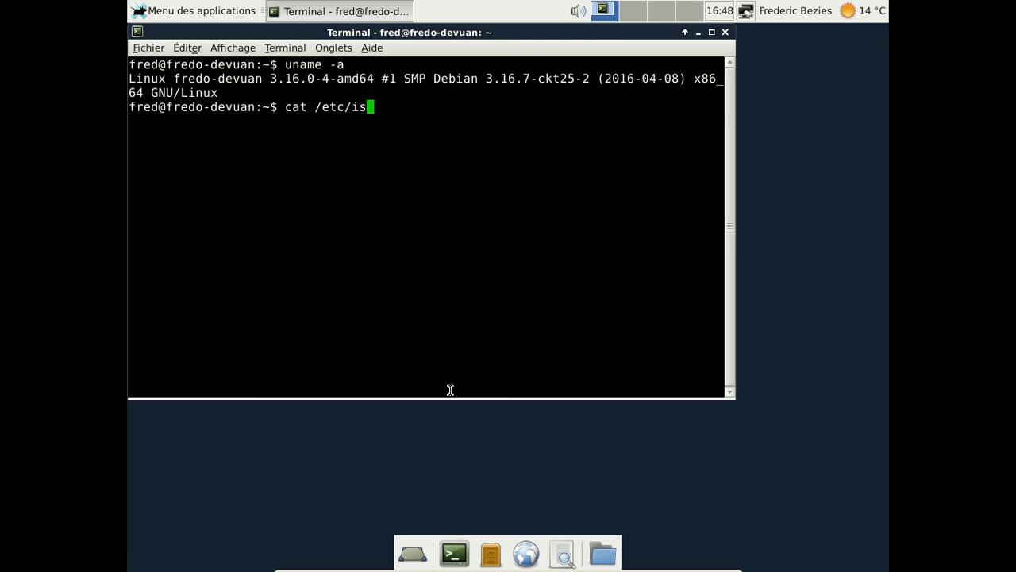
pyautogui.press('Tab')
pyautogui.press('Tab')
pyautogui.write('s')
pyautogui.press('Tab')
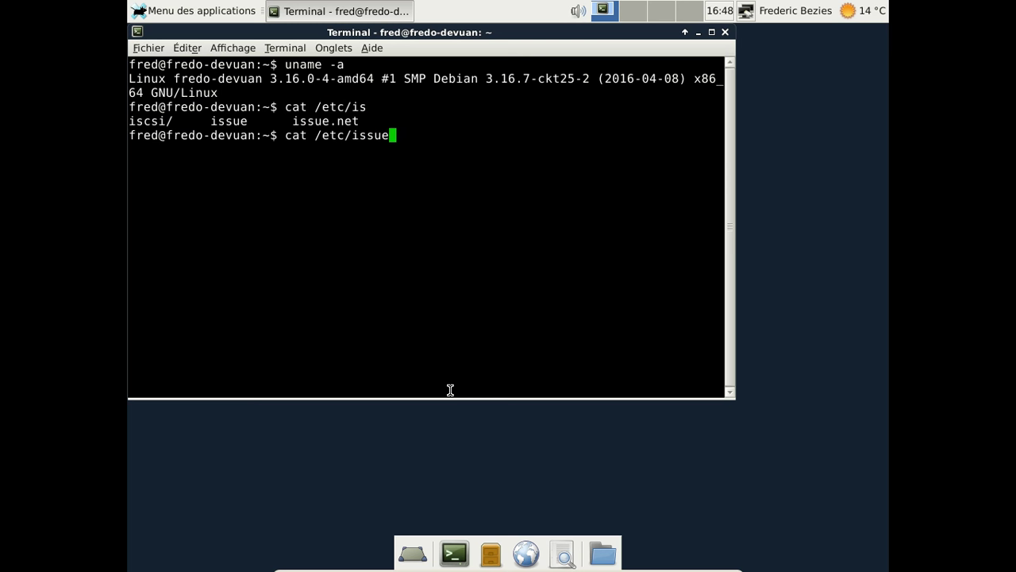
pyautogui.press('Return')
# Step: Display the contents of /etc/issue.net and close the terminal
pyautogui.press('Up')
pyautogui.write('.')
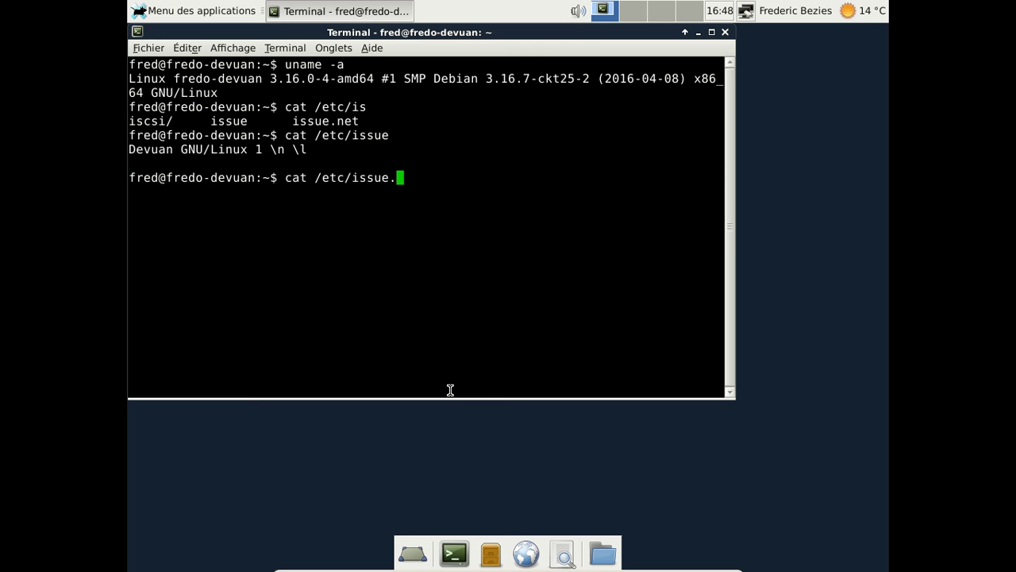
pyautogui.write('net')
pyautogui.press('Return')
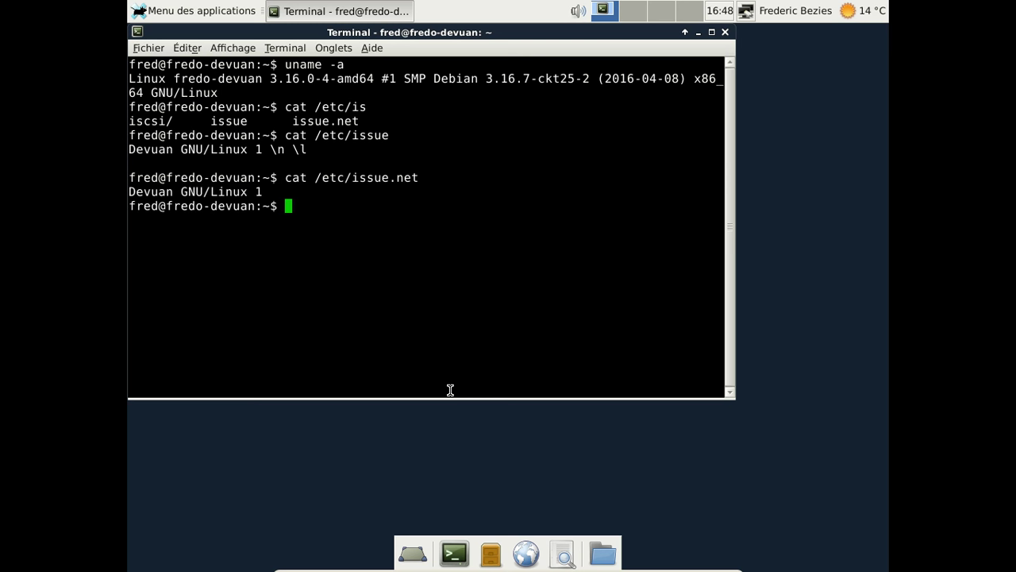
pyautogui.click(725, 32)
# Step: Launch LibreOffice Writer and the file manager one after the other, closing each after a look
pyautogui.click(193, 11)
pyautogui.moveTo(208, 167)
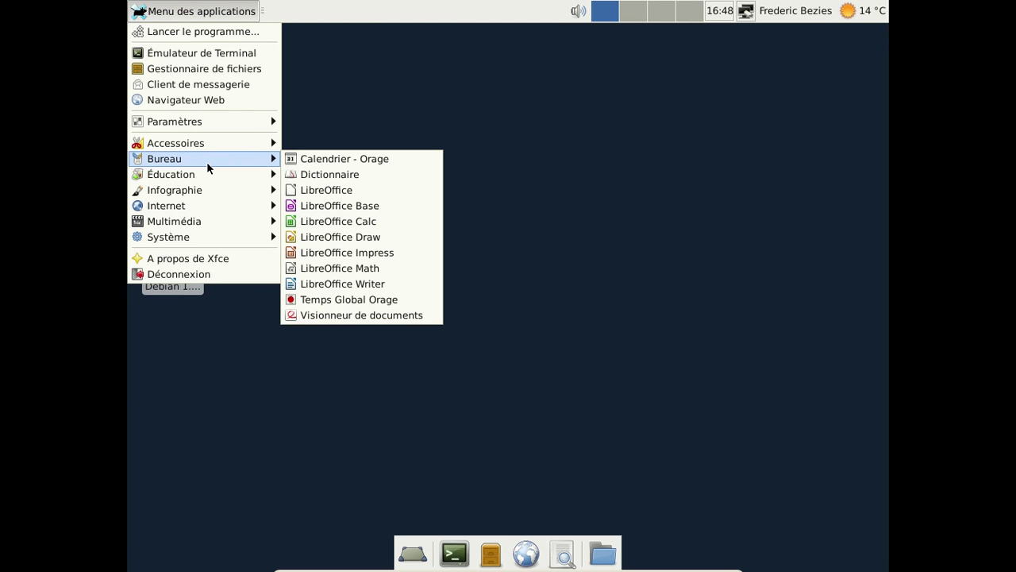
pyautogui.click(335, 283)
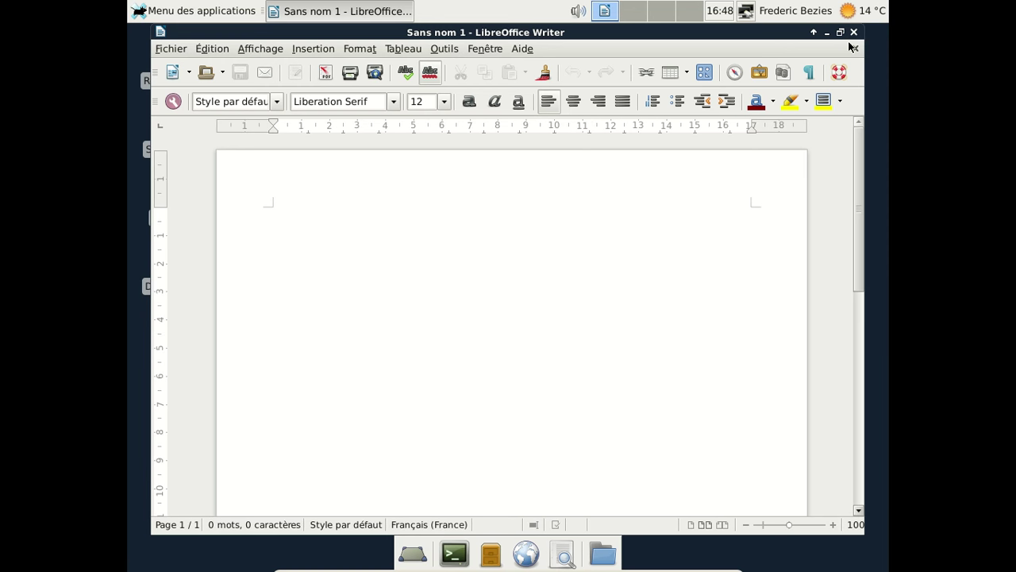
pyautogui.click(853, 31)
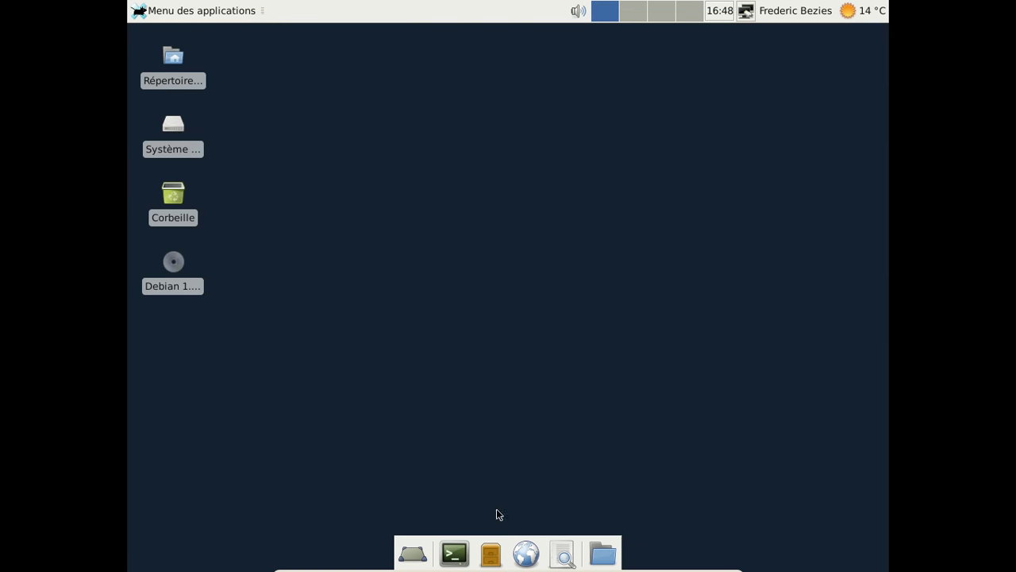
pyautogui.click(491, 553)
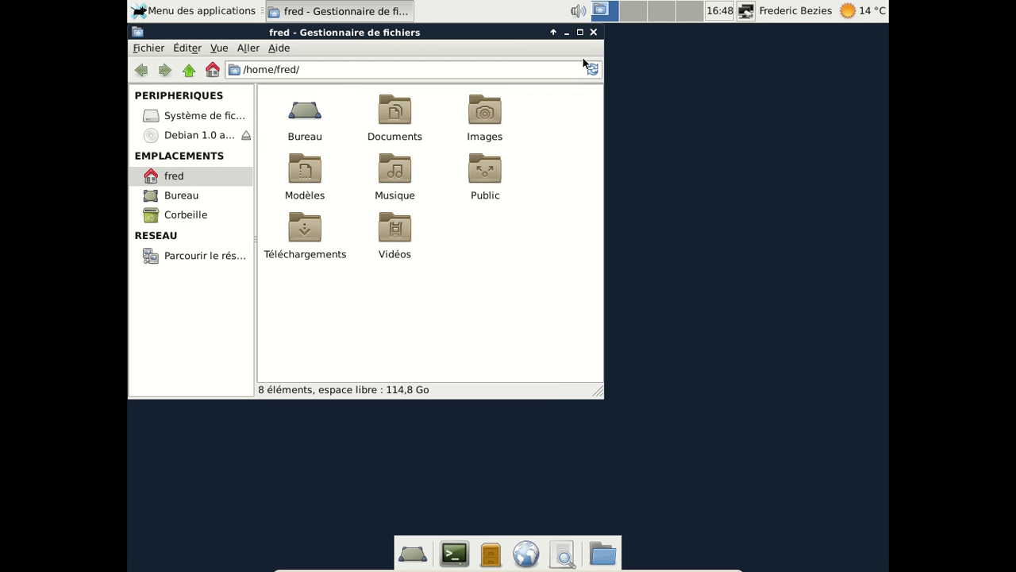
pyautogui.click(594, 32)
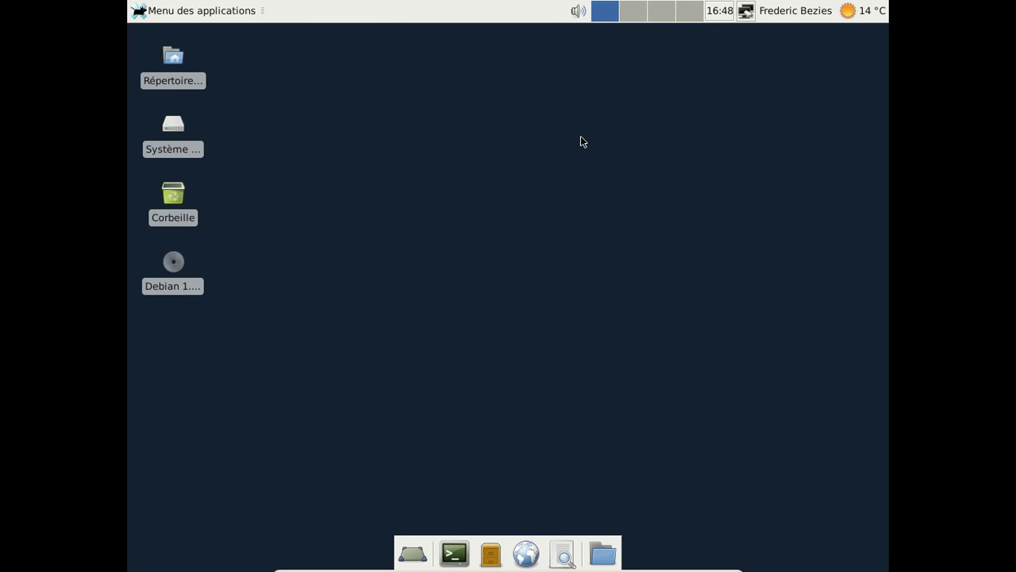
# Step: Launch Iceweasel, check its version in the About window, and close the browser
pyautogui.click(200, 10)
pyautogui.moveTo(220, 206)
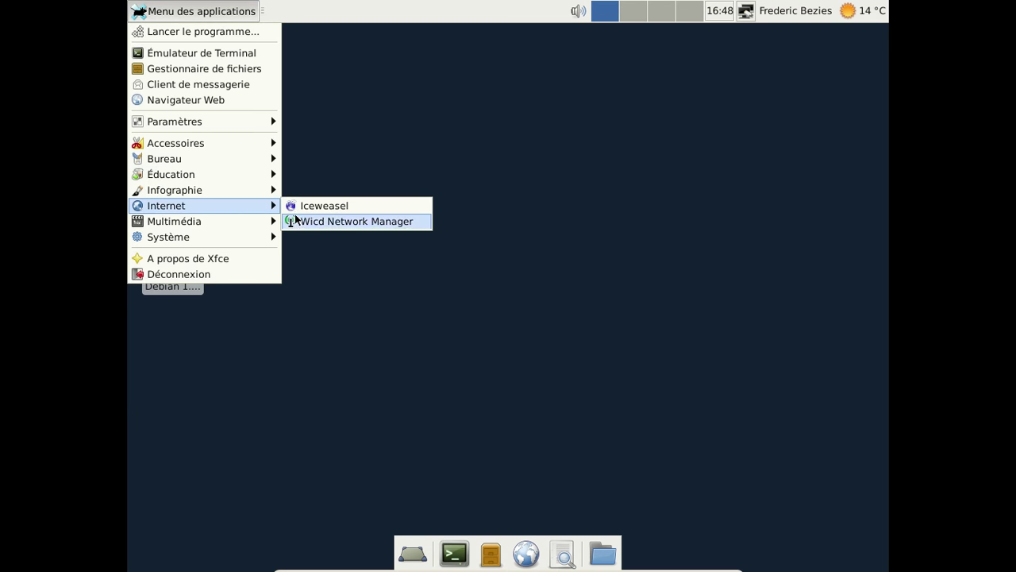
pyautogui.click(328, 207)
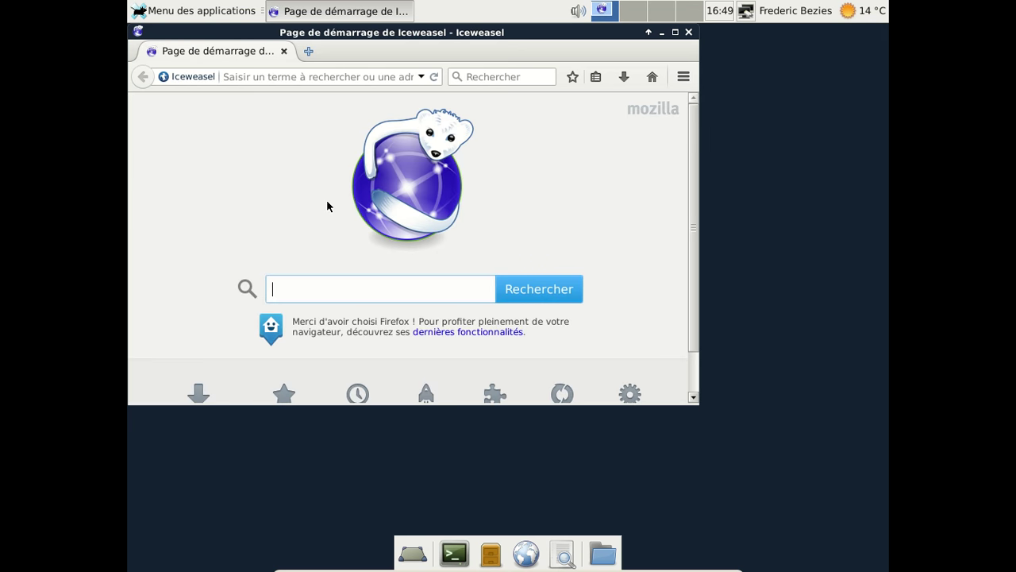
pyautogui.click(683, 76)
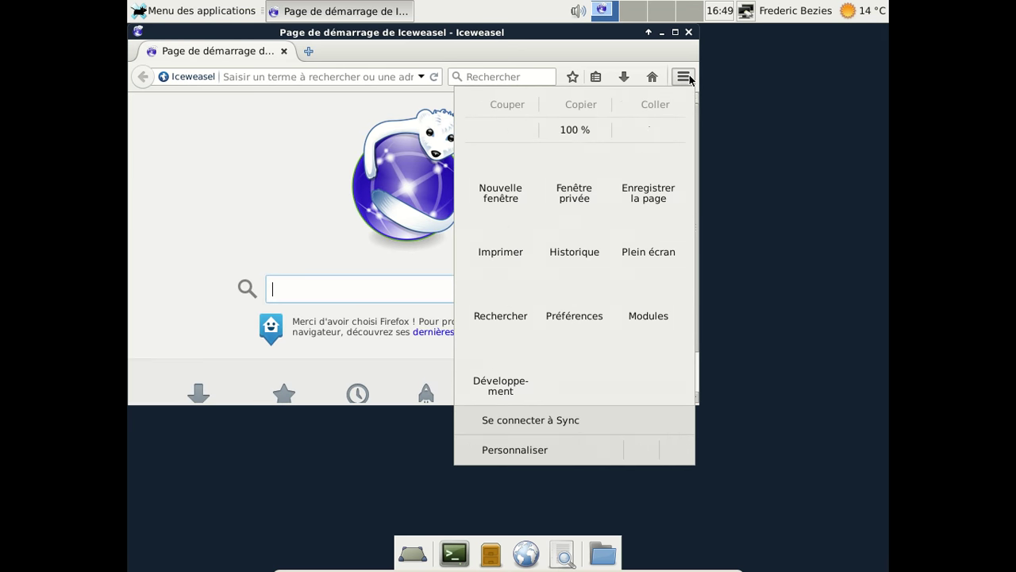
pyautogui.click(642, 456)
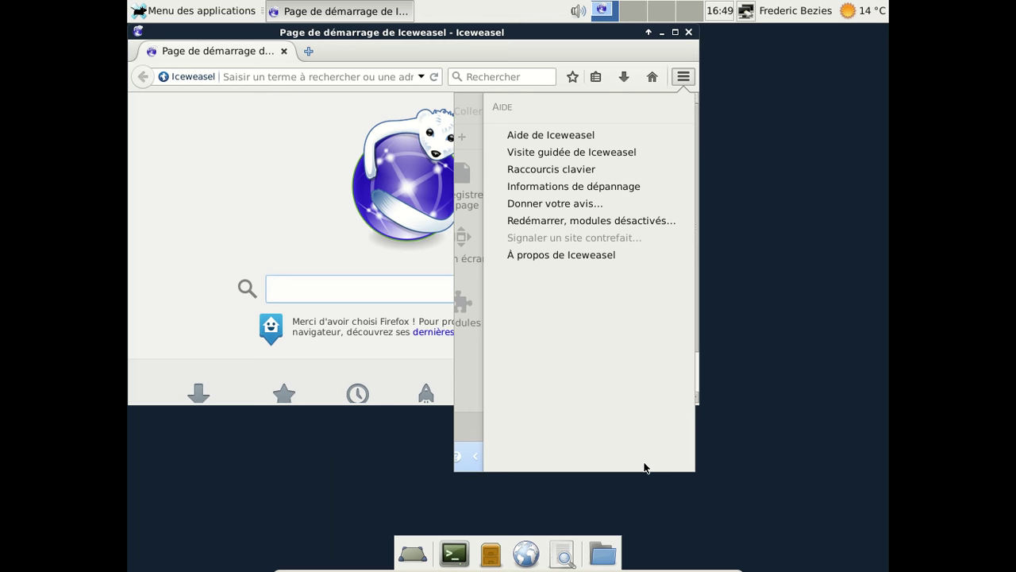
pyautogui.click(546, 254)
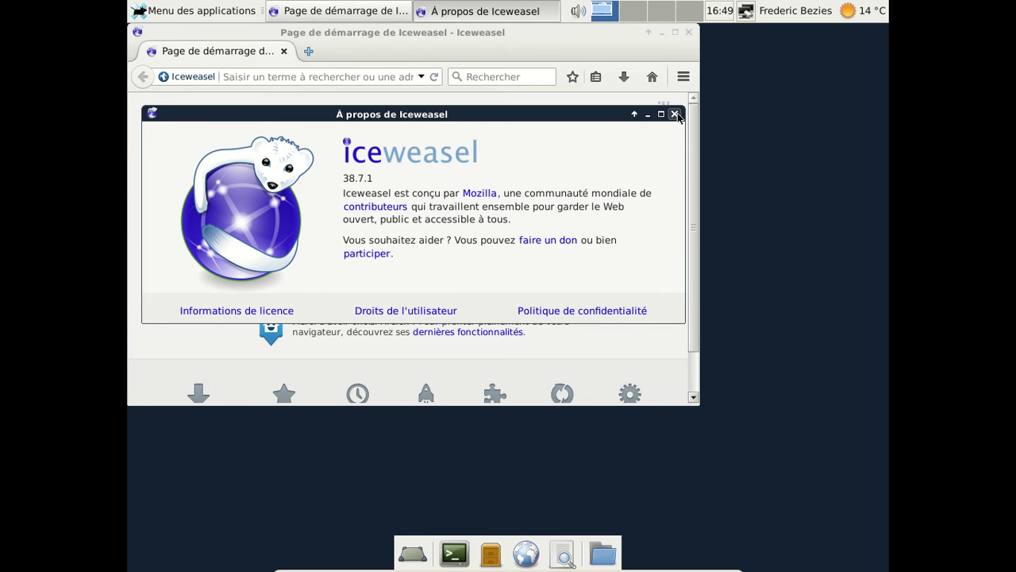
pyautogui.click(672, 112)
pyautogui.click(688, 32)
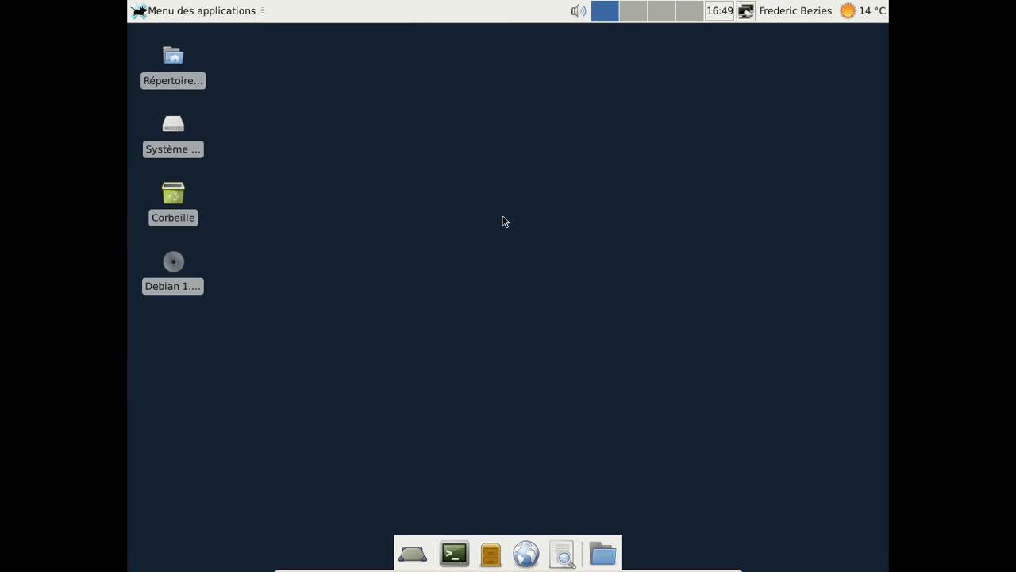
# Step: Open a terminal and switch to the root account with su, entering the root password
pyautogui.click(456, 554)
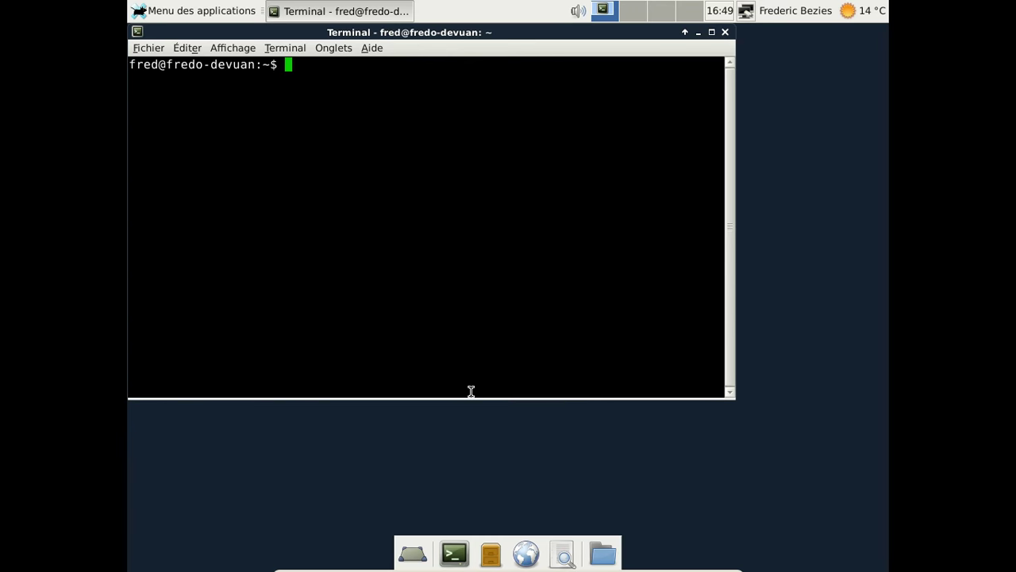
pyautogui.write('sud')
pyautogui.press('BackSpace')
pyautogui.press('Return')
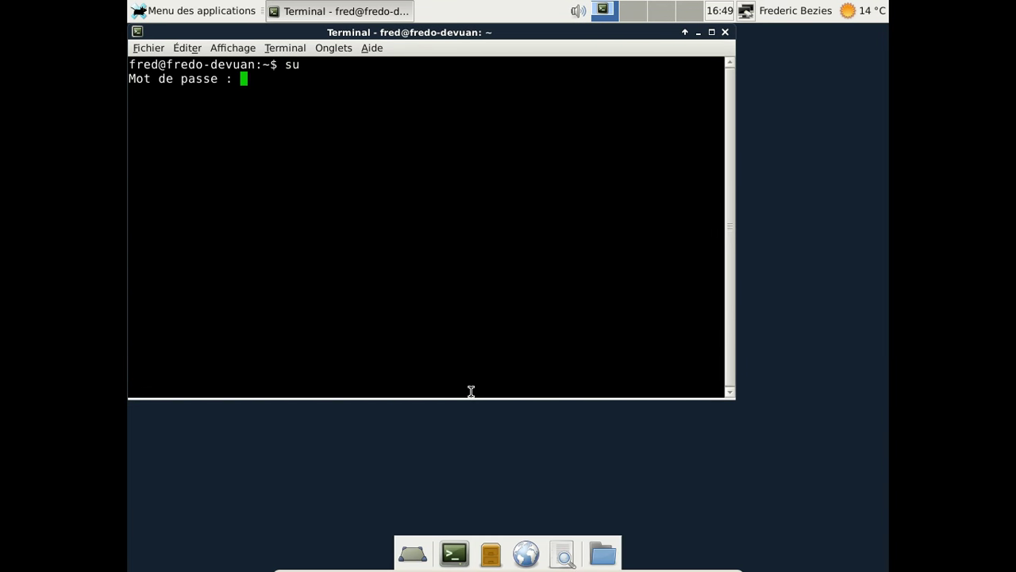
pyautogui.press('Return')
# Step: Open /etc/apt/sources.list in the nano editor
pyautogui.write('nano ')
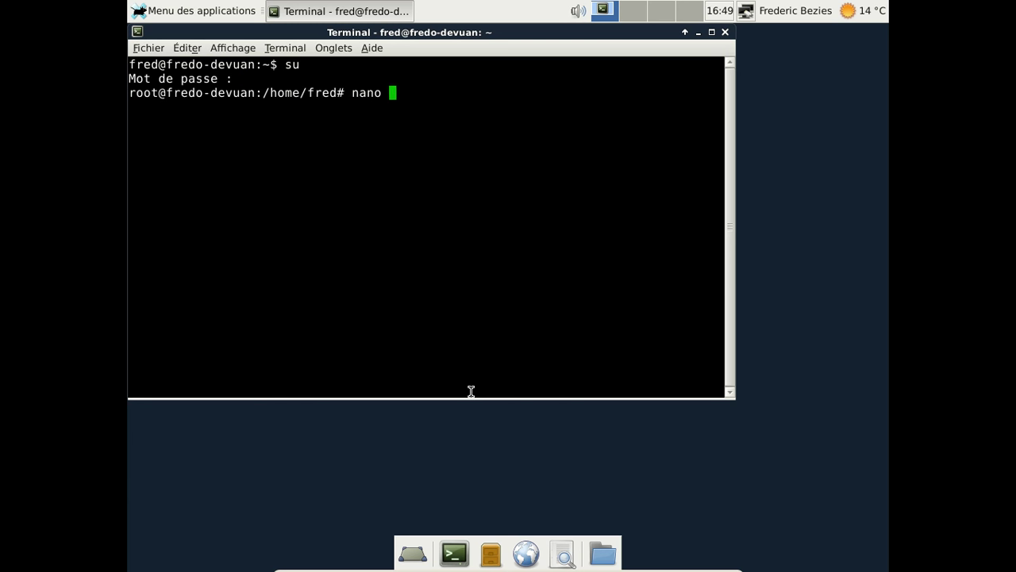
pyautogui.write('/etc/apt/sopu')
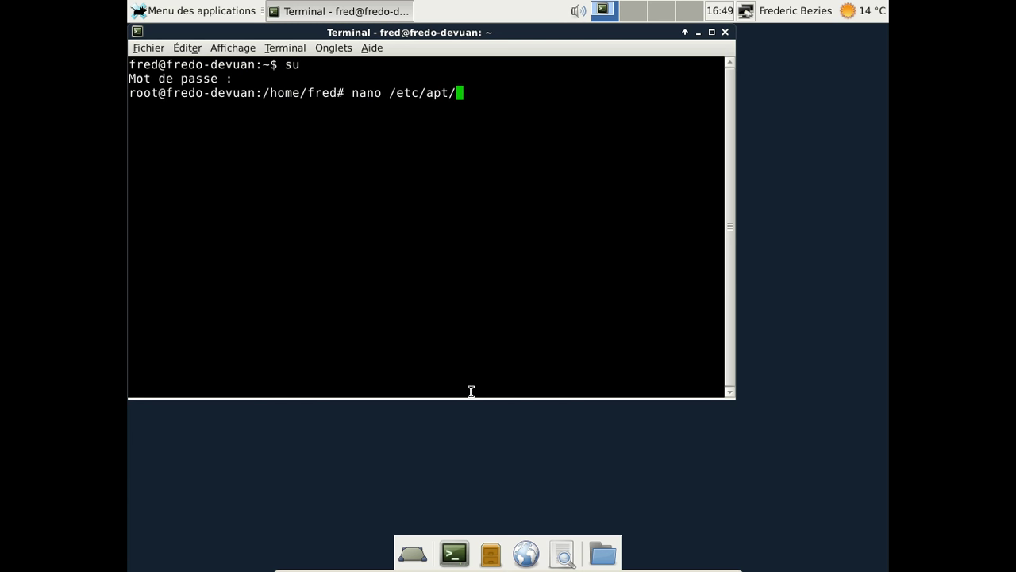
pyautogui.press('BackSpace')
pyautogui.press('BackSpace')
pyautogui.press('Tab')
pyautogui.press('Return')
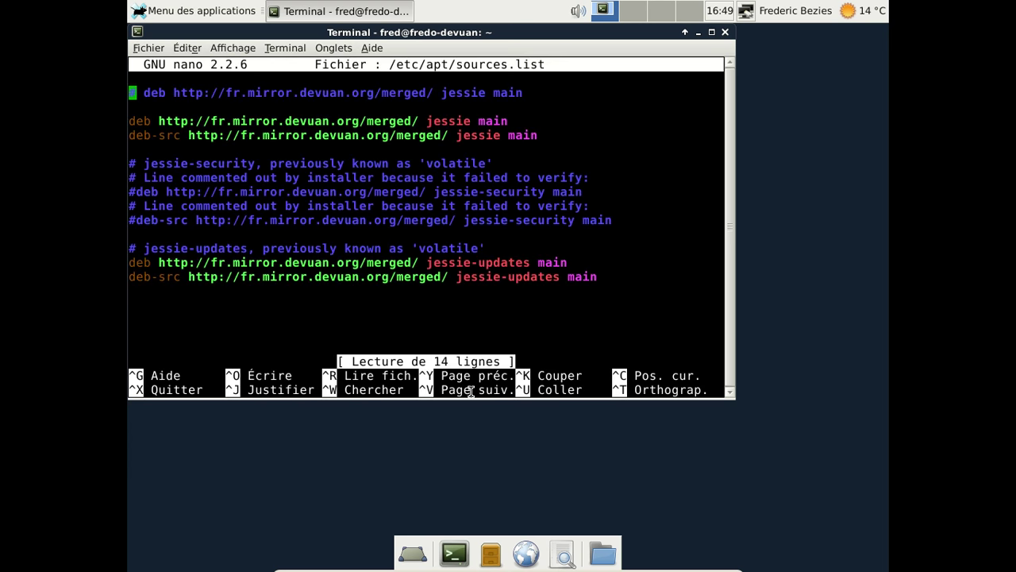
# Step: Uncomment the deb and deb-src jessie-security repository lines in sources.list
pyautogui.press('Down')
pyautogui.press('Down')
pyautogui.press('Down')
pyautogui.press('Down')
pyautogui.press('Down')
pyautogui.press('Down')
pyautogui.press('Down')
pyautogui.press('Delete')
pyautogui.press('Down')
pyautogui.press('Down')
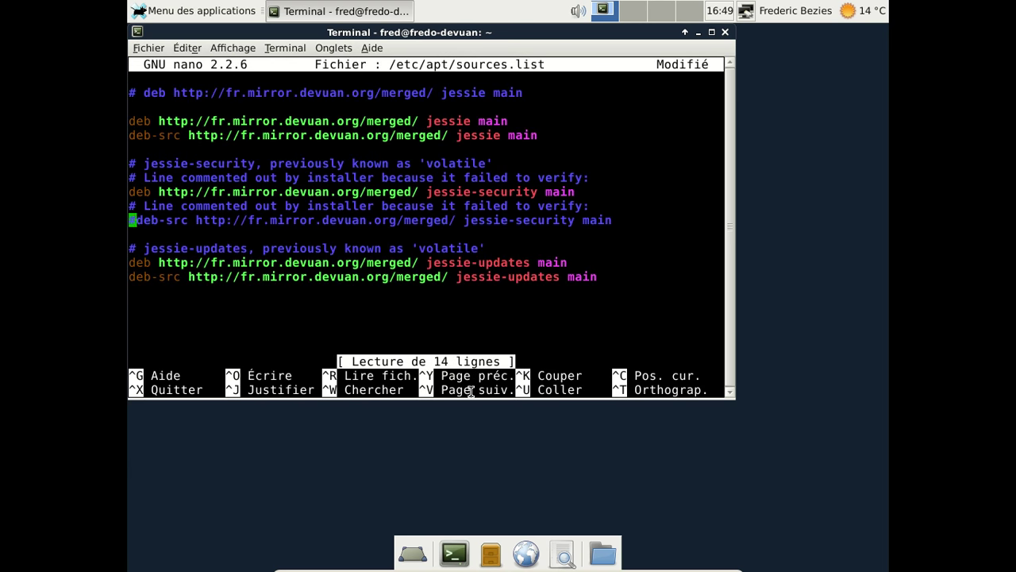
pyautogui.press('Delete')
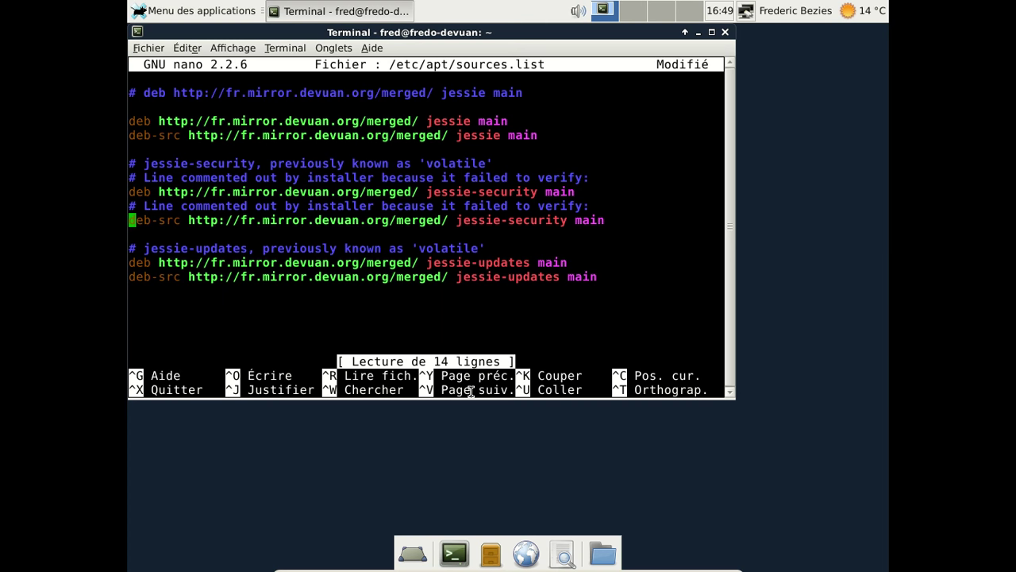
# Step: Save the modified sources.list, exit nano, and refresh the package lists with apt-get update
pyautogui.hotkey('ctrl', 'x')
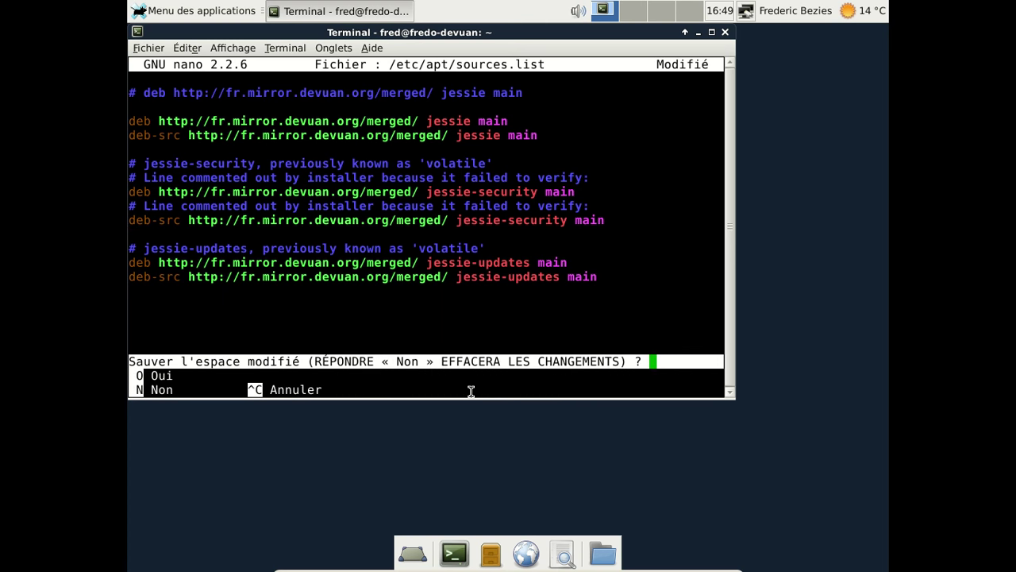
pyautogui.press('o')
pyautogui.press('Return')
pyautogui.write('apt-get update')
pyautogui.press('Return')
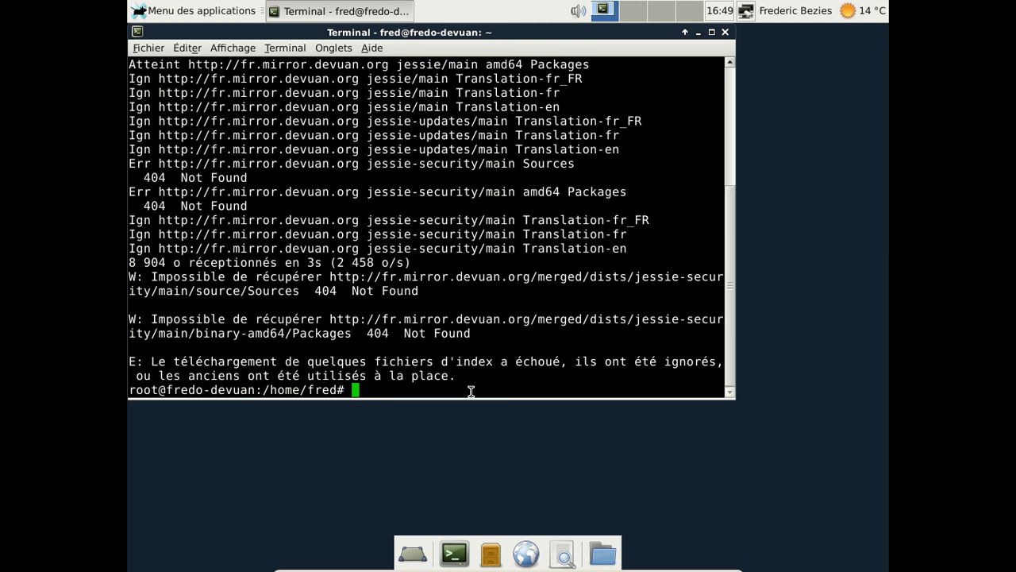
# Step: Reopen /etc/apt/sources.list in nano and go to the jessie-security entries
pyautogui.press('Up')
pyautogui.press('Up')
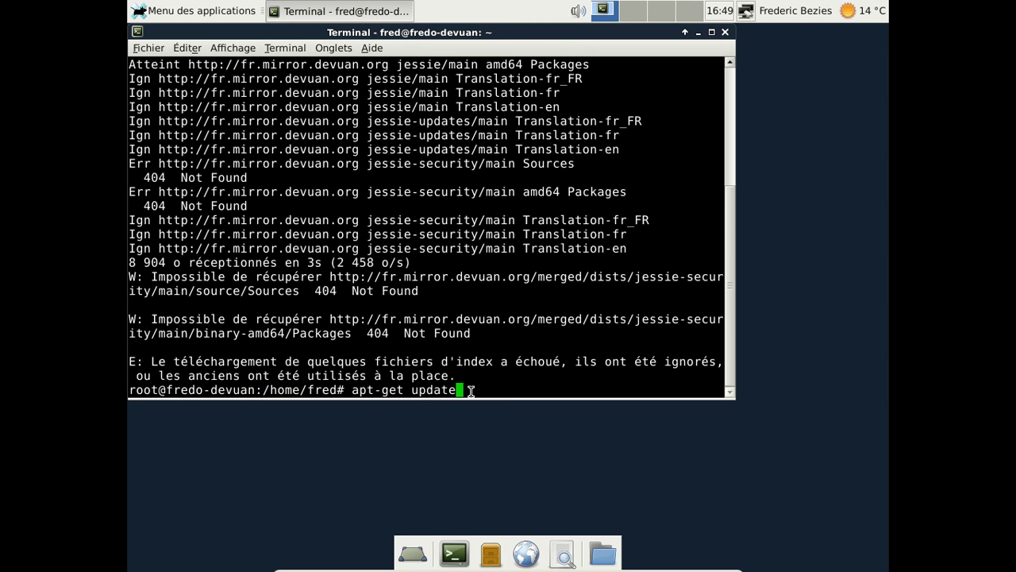
pyautogui.press('Return')
pyautogui.press('Down')
pyautogui.press('Down')
pyautogui.press('Down')
pyautogui.press('Down')
pyautogui.press('Down')
pyautogui.press('Down')
pyautogui.press('Down')
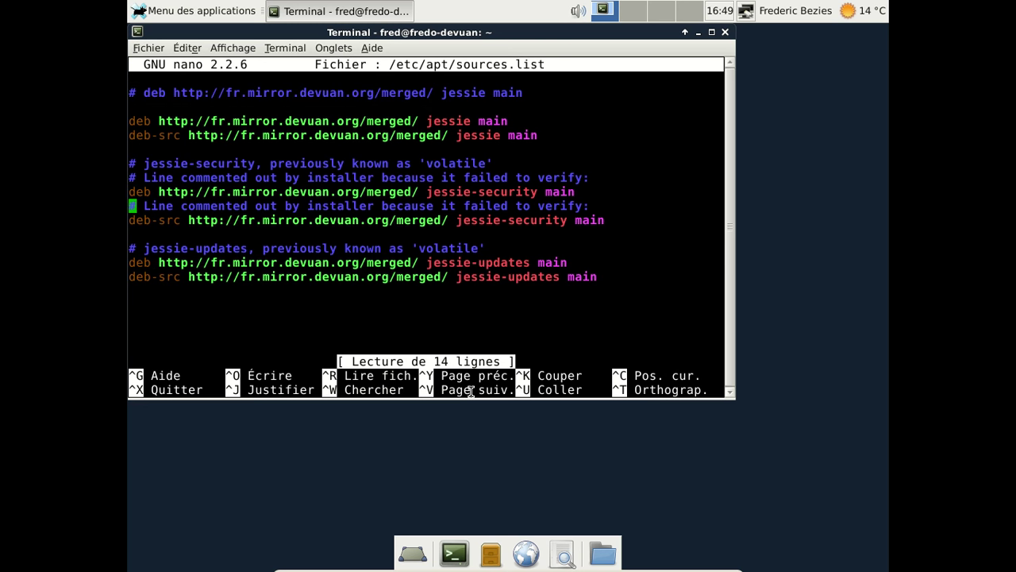
# Step: Comment out the deb and deb-src jessie-security lines with #, save sources.list and exit nano
pyautogui.press('Up')
pyautogui.write('#')
pyautogui.press('Down')
pyautogui.press('Down')
pyautogui.press('Left')
pyautogui.write('#')
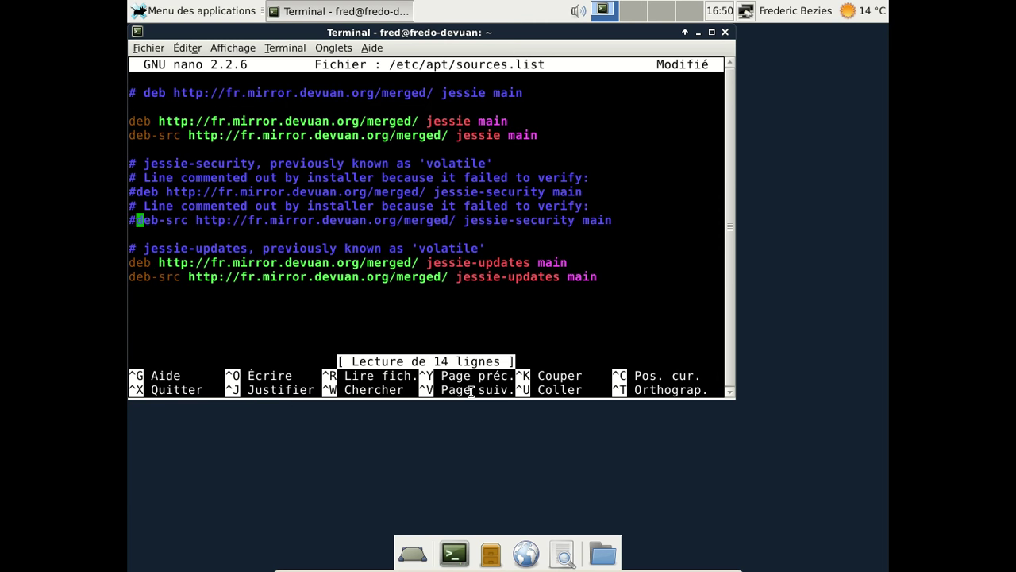
pyautogui.hotkey('ctrl', 'x')
pyautogui.press('o')
pyautogui.press('Return')
# Step: Run apt-get update again to refresh the package lists from the edited sources.list
pyautogui.press('Up')
pyautogui.press('Up')
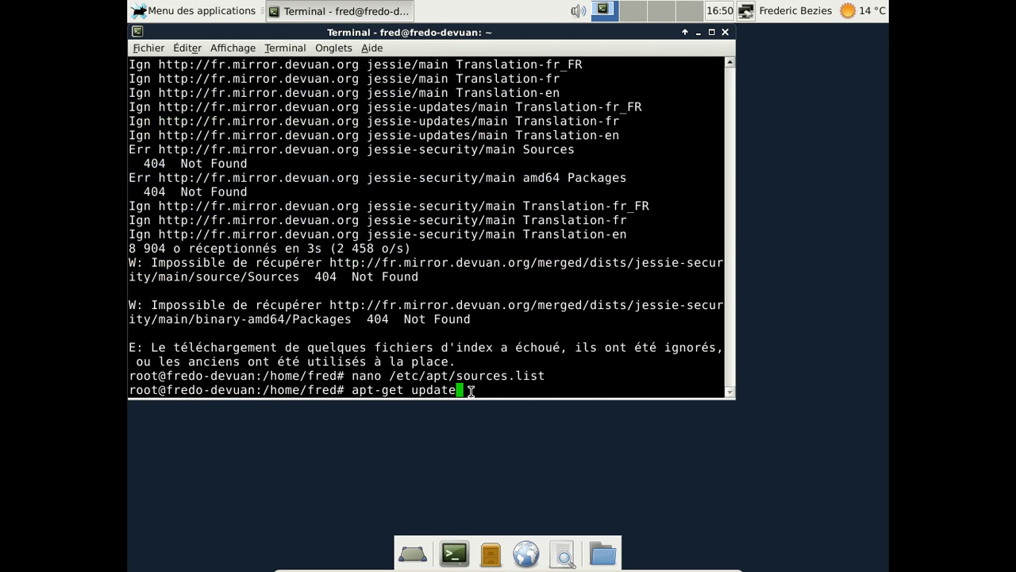
pyautogui.press('Return')
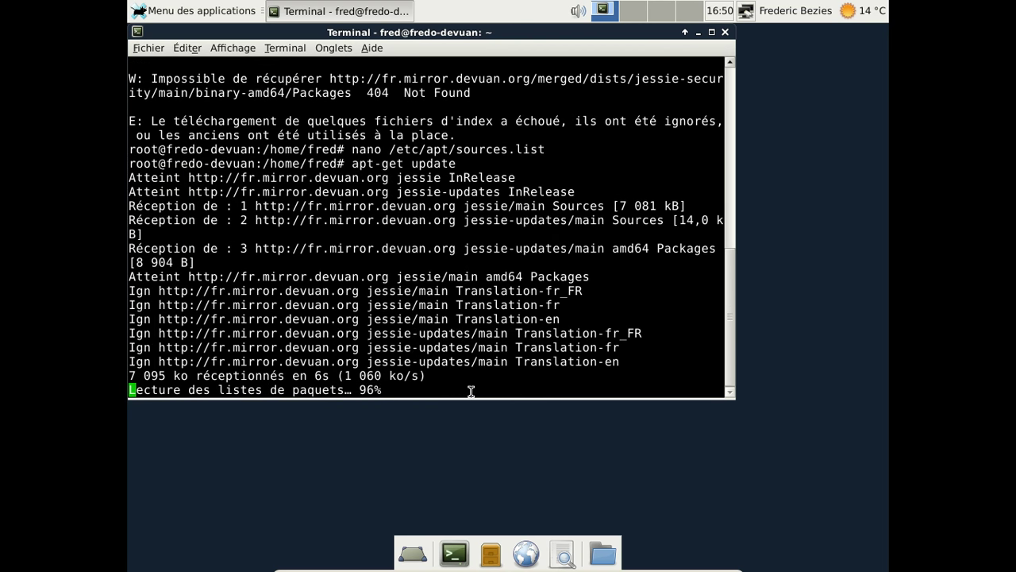
# Step: Run apt-get upgrade to bring the installed packages up to date
pyautogui.press('Up')
pyautogui.press('BackSpace')
pyautogui.press('BackSpace')
pyautogui.press('BackSpace')
pyautogui.press('BackSpace')
pyautogui.write('grade')
pyautogui.press('Return')
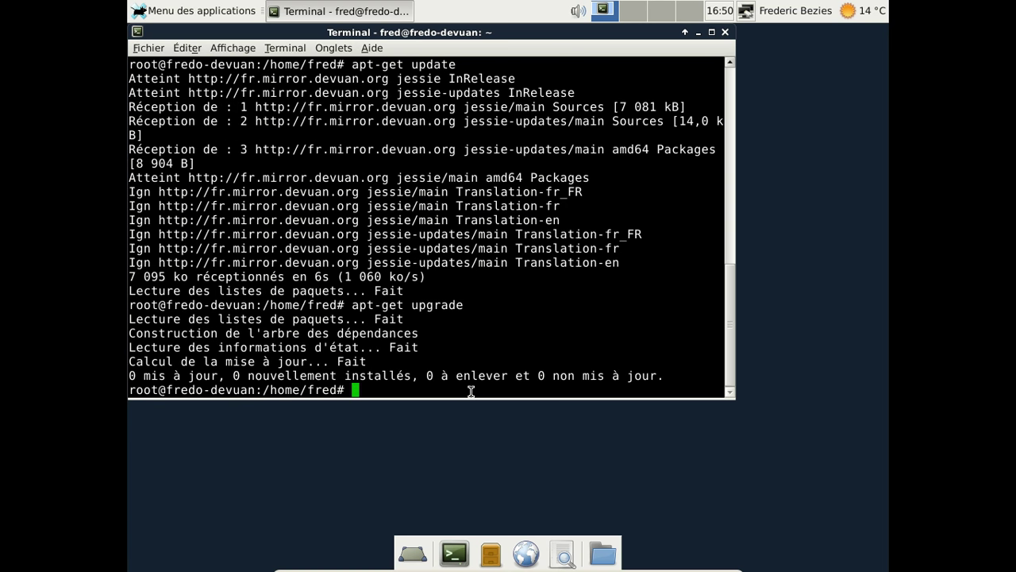
# Step: Leave the root shell with exit and close the terminal window
pyautogui.write('exit')
pyautogui.press('Return')
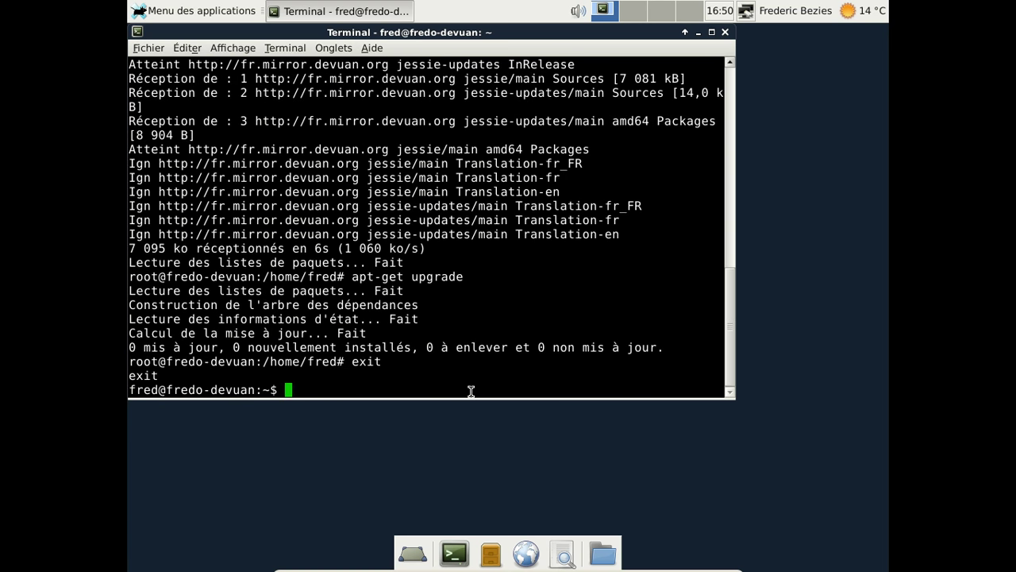
pyautogui.click(725, 32)
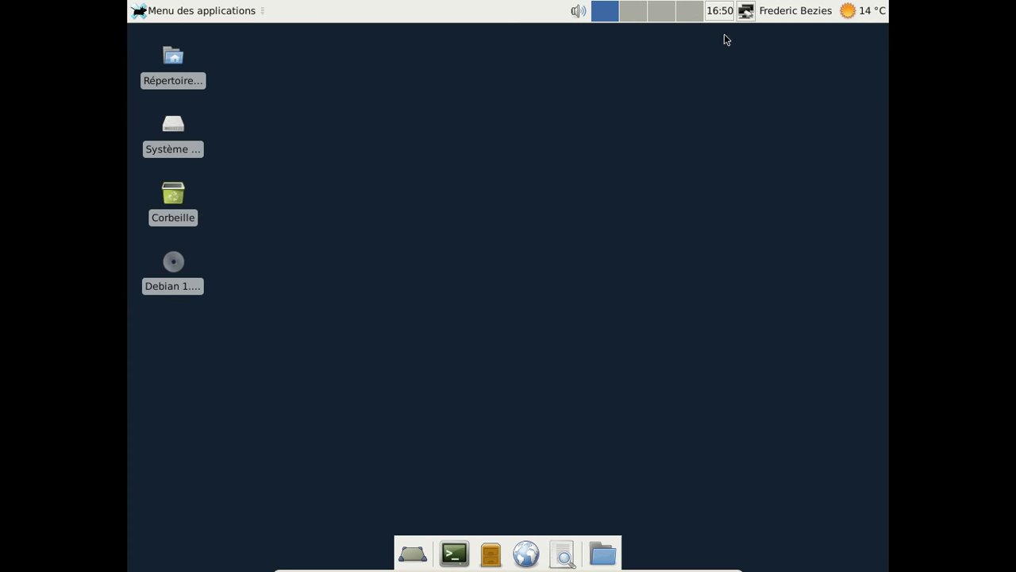
# Step: Launch the Synaptic package manager, authenticate with the root password, and dismiss the quick introduction
pyautogui.click(222, 11)
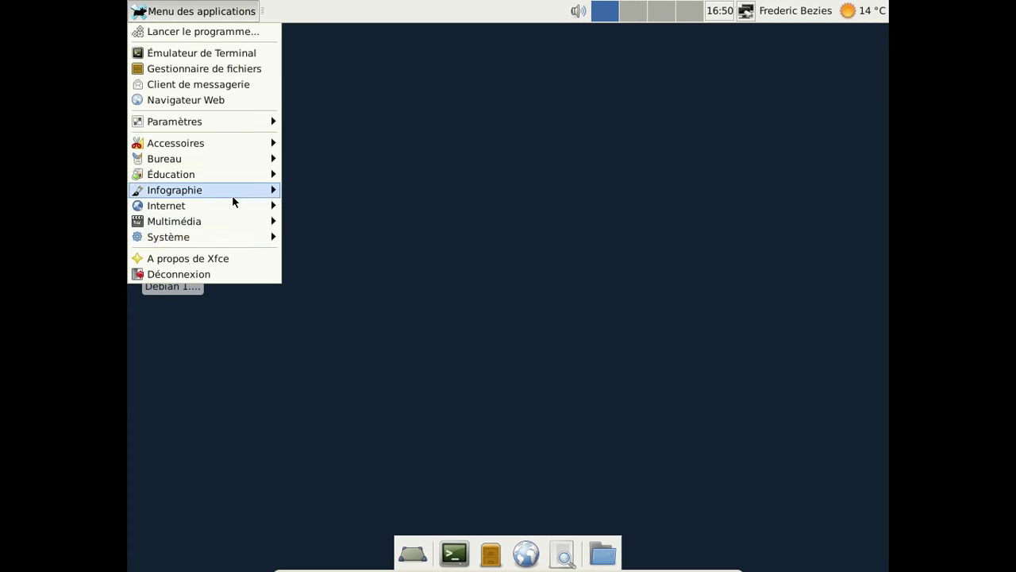
pyautogui.moveTo(238, 237)
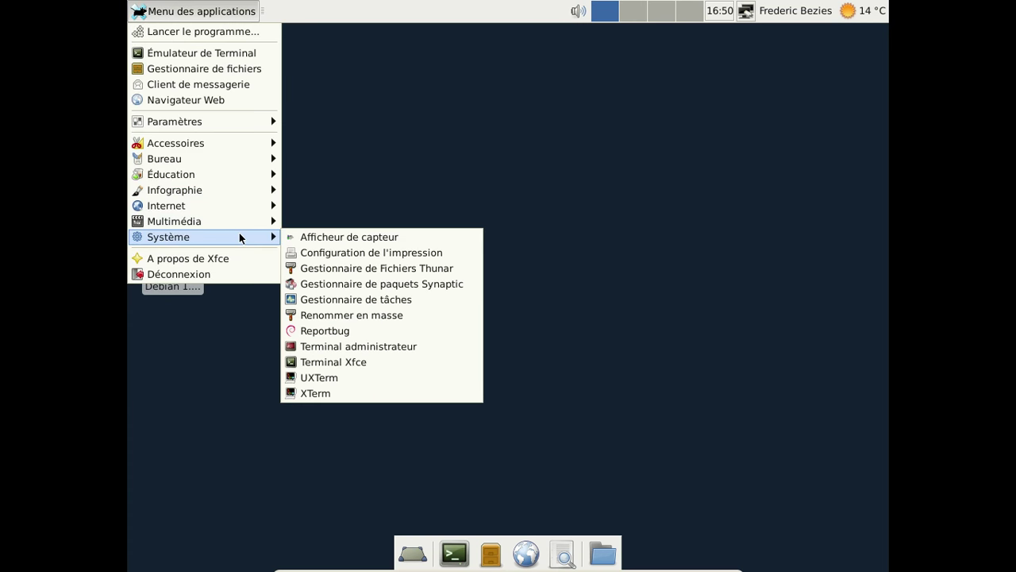
pyautogui.moveTo(240, 219)
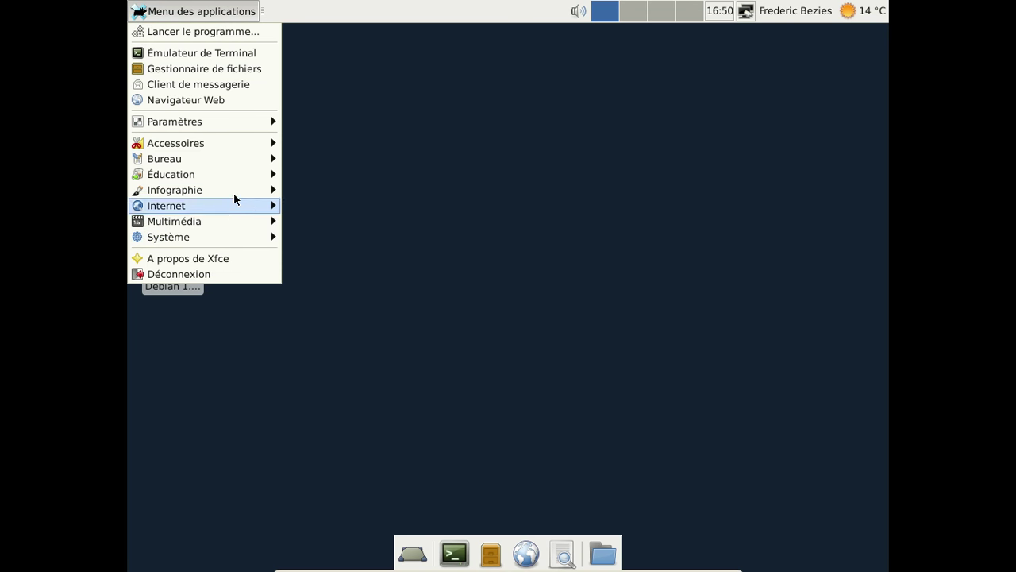
pyautogui.moveTo(232, 144)
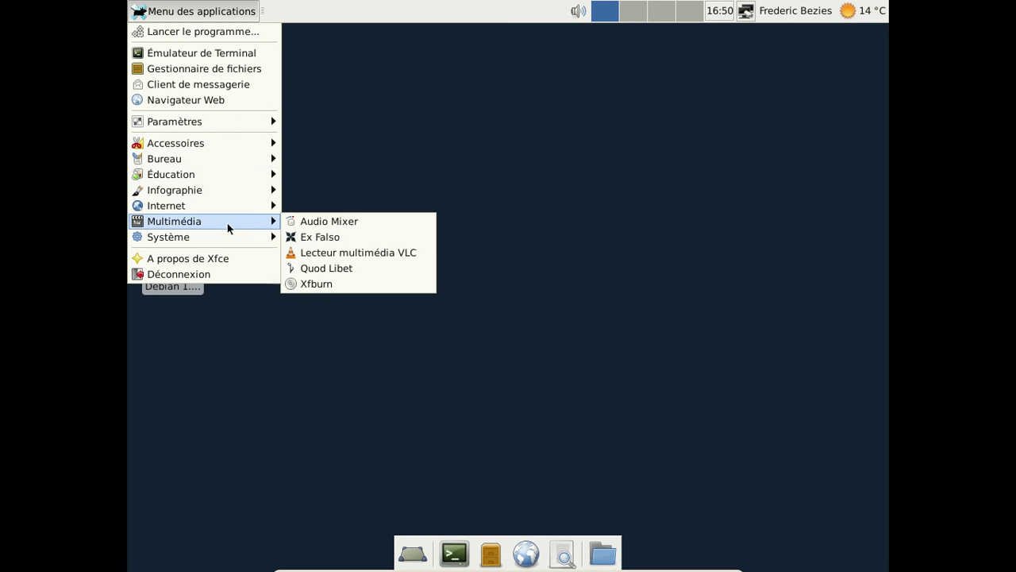
pyautogui.click(367, 284)
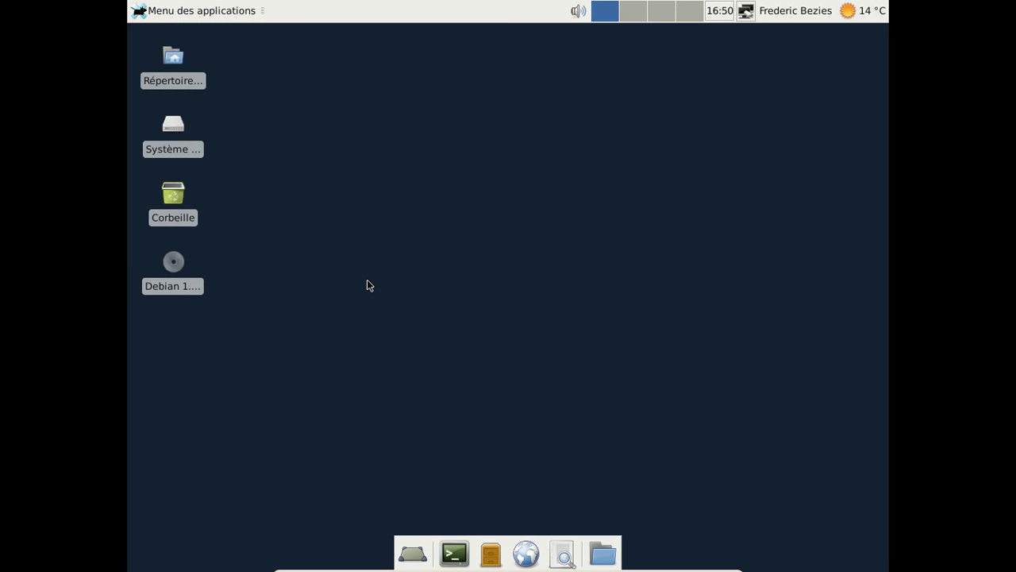
pyautogui.write('***')
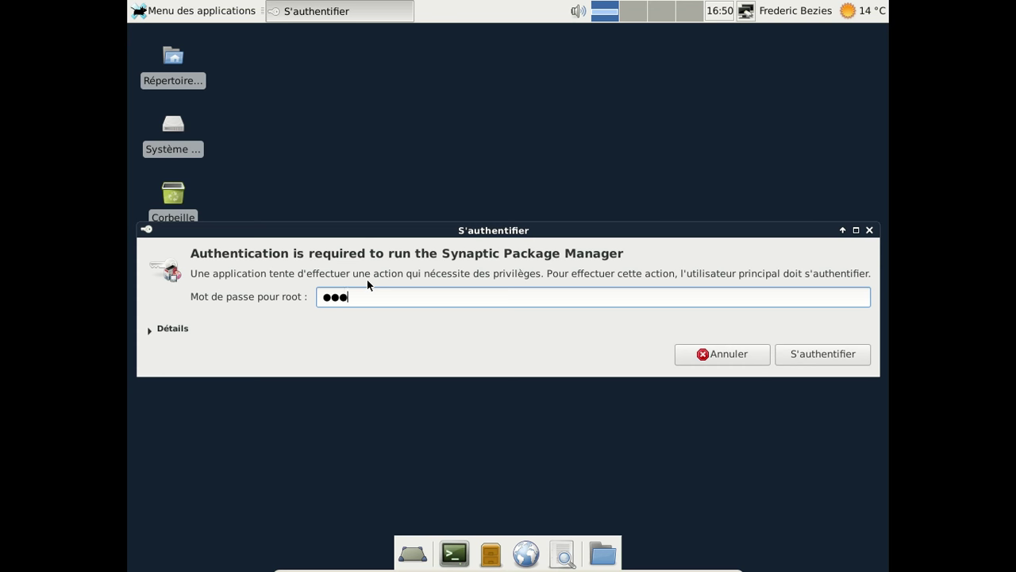
pyautogui.press('Return')
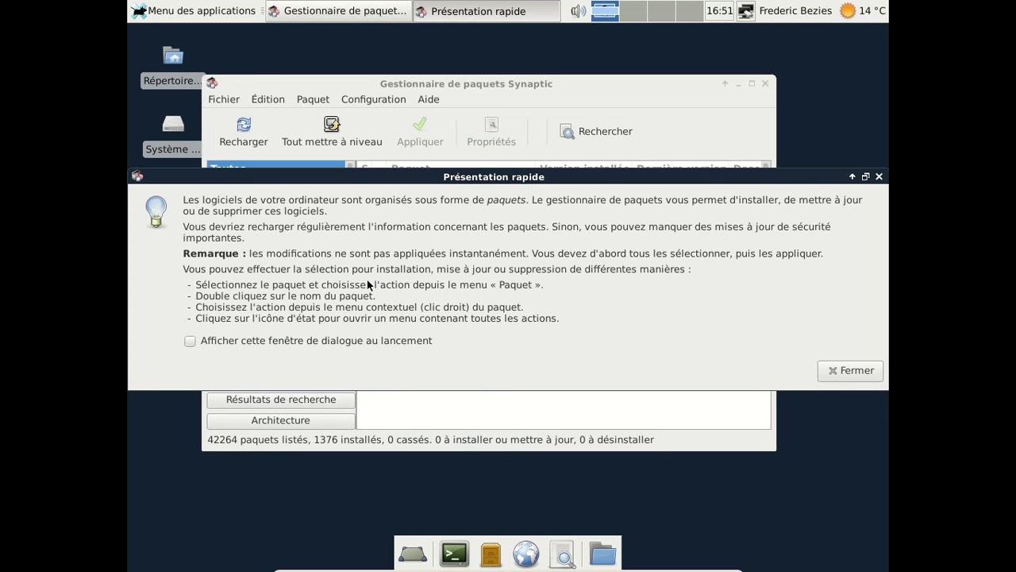
pyautogui.click(847, 378)
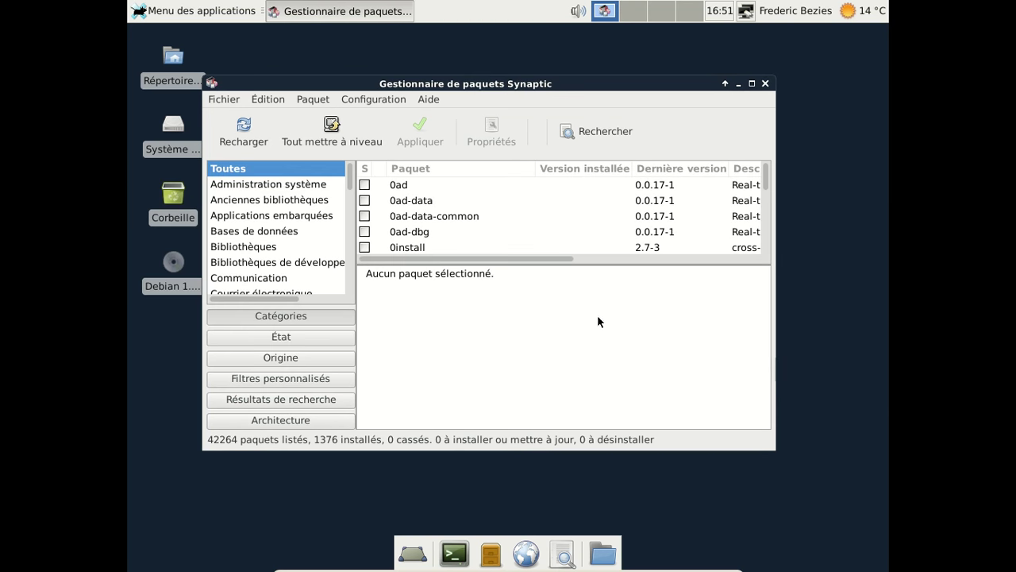
# Step: Set the enabled jessie deb repository's categories to main nonfree contrib, reload the package information, and dismiss the resulting dialog
pyautogui.click(350, 102)
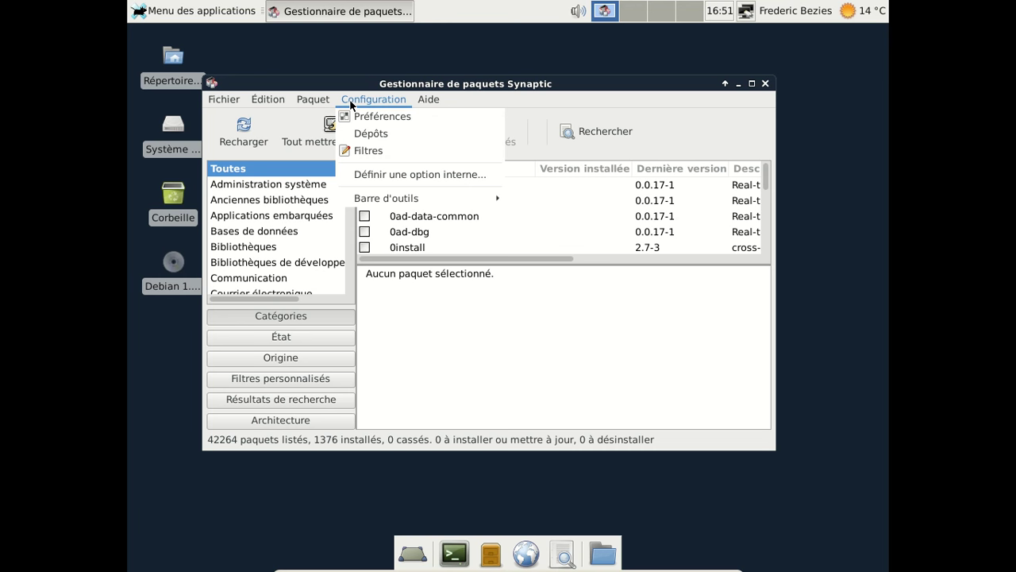
pyautogui.click(361, 132)
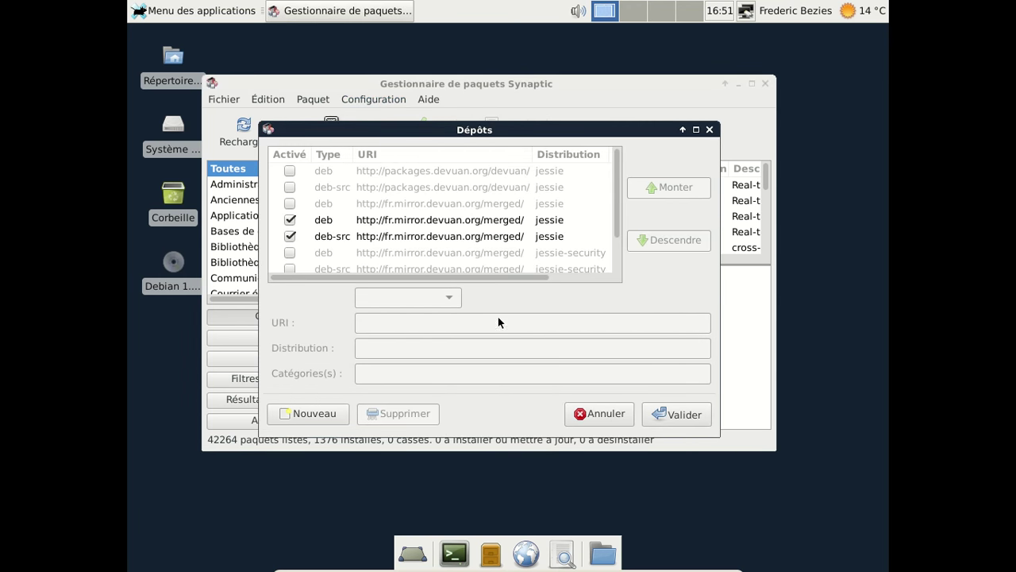
pyautogui.click(436, 221)
pyautogui.click(442, 368)
pyautogui.write('nonfree contrib')
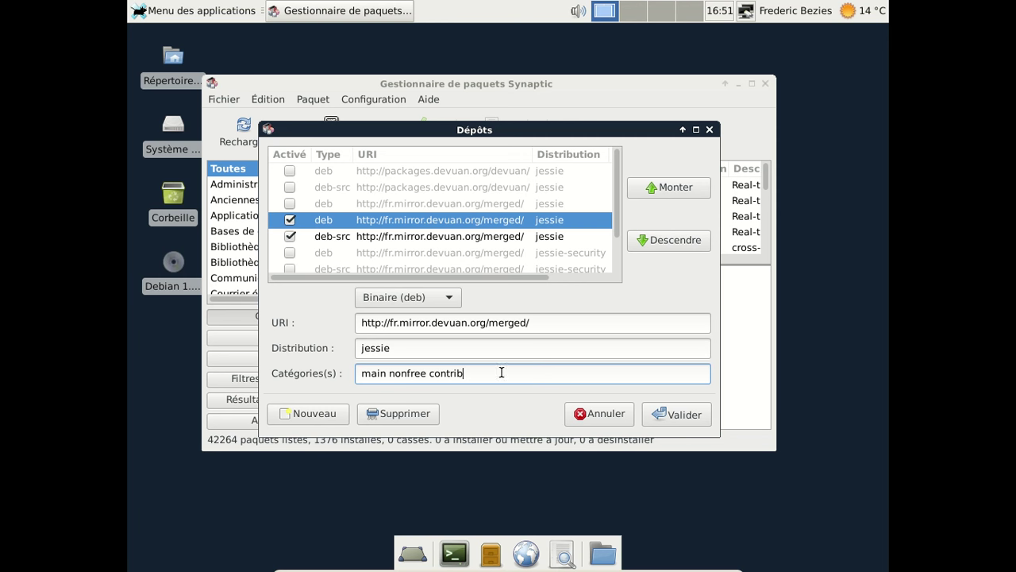
pyautogui.click(680, 413)
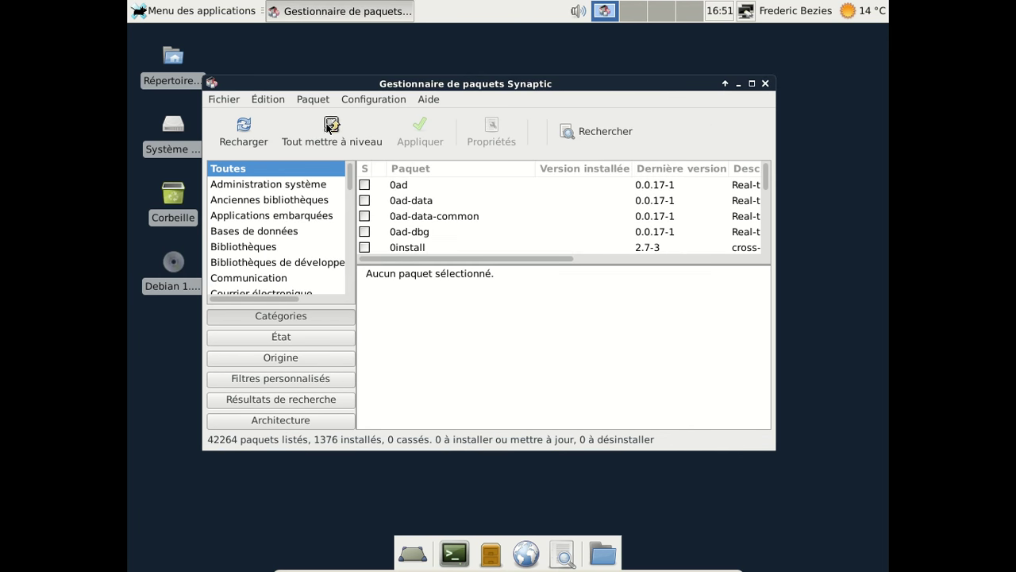
pyautogui.click(244, 128)
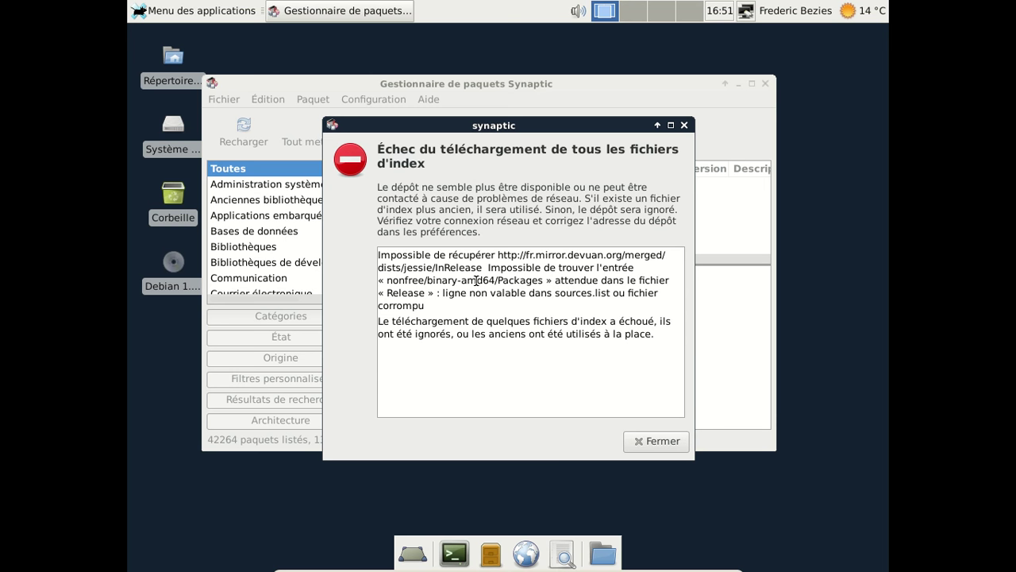
pyautogui.click(658, 442)
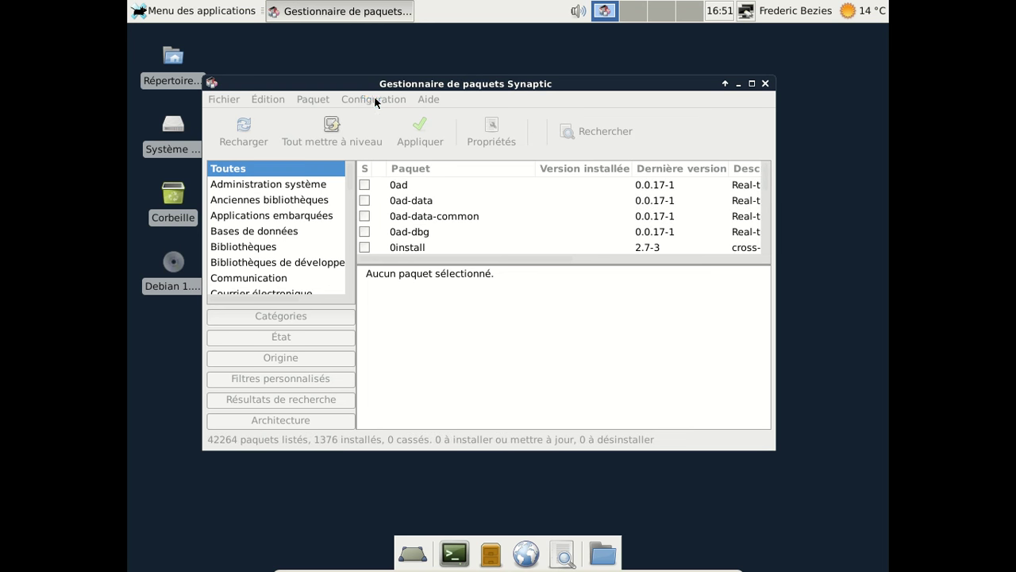
# Step: Correct nonfree to non-free in the jessie deb repository's categories and reload the package information
pyautogui.click(374, 99)
pyautogui.click(387, 135)
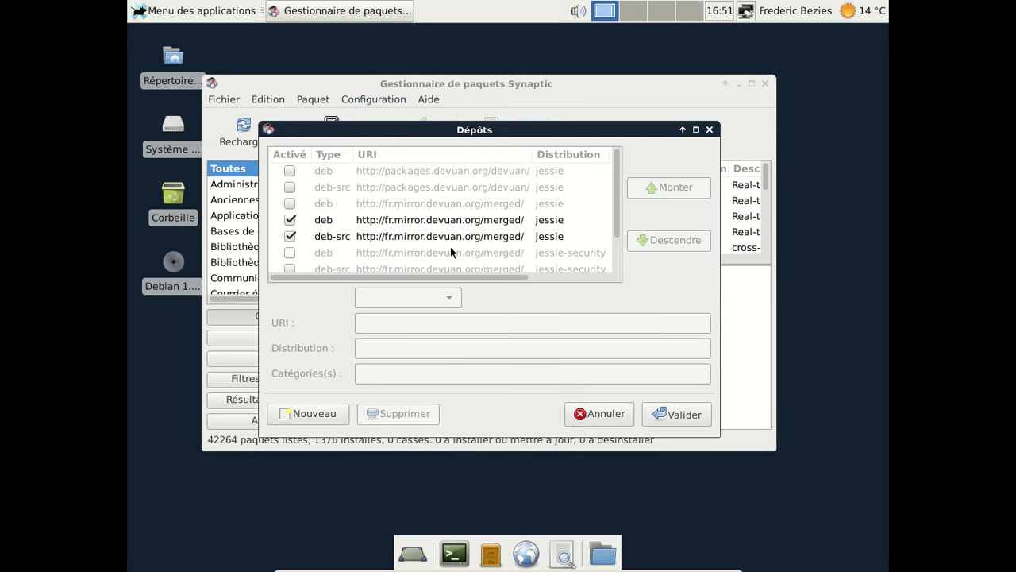
pyautogui.click(421, 224)
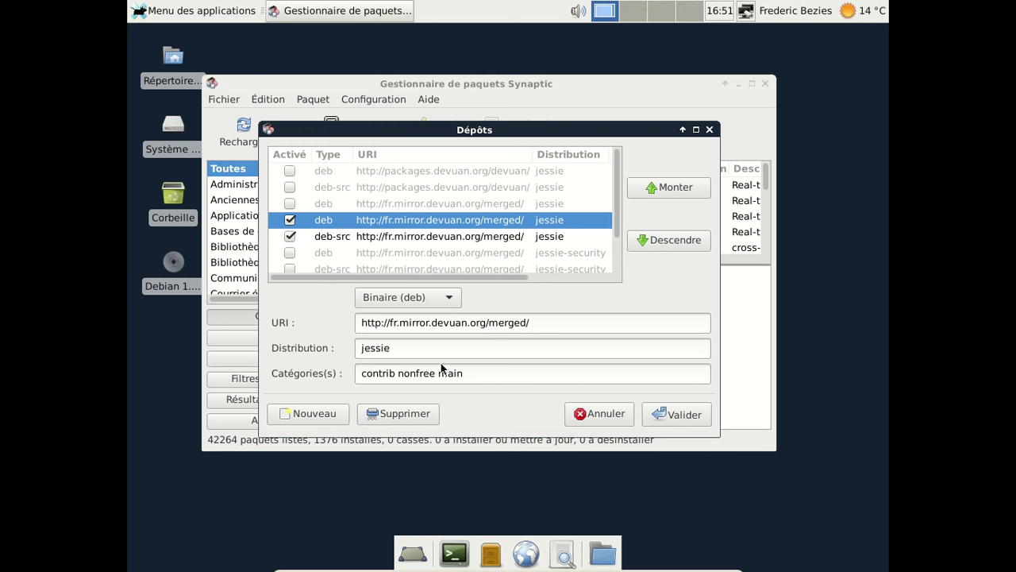
pyautogui.click(416, 374)
pyautogui.write('-')
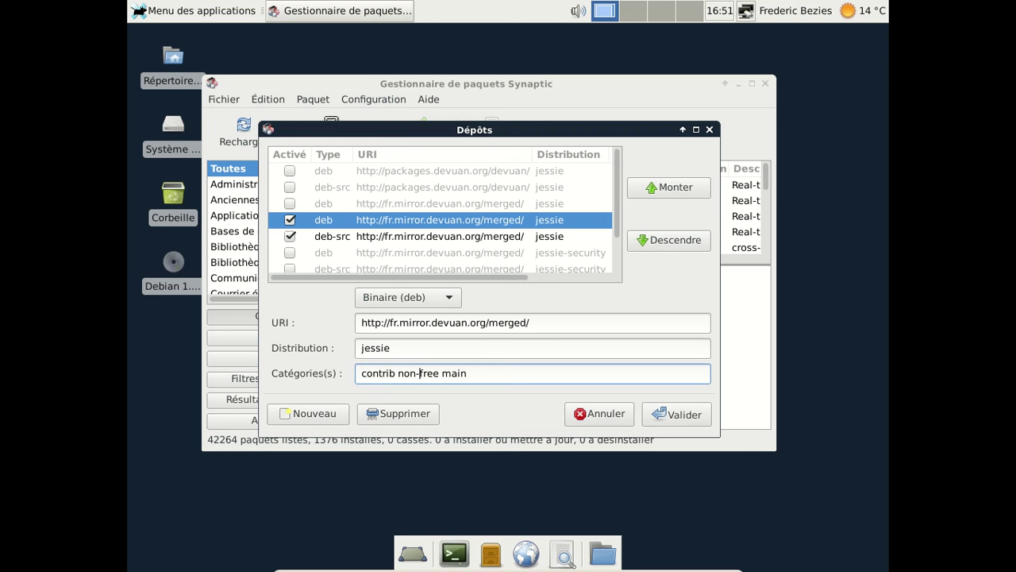
pyautogui.click(680, 413)
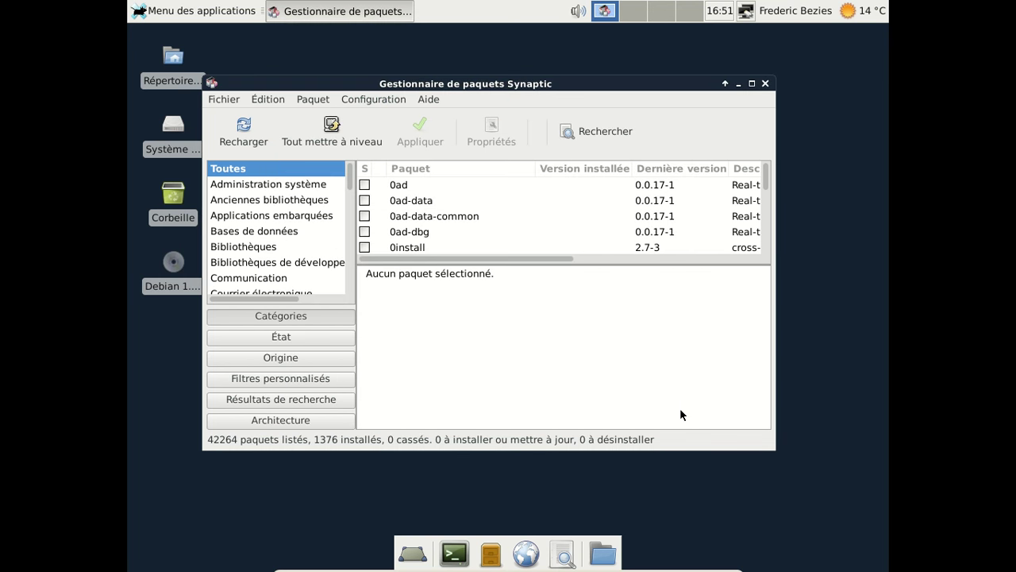
pyautogui.click(243, 130)
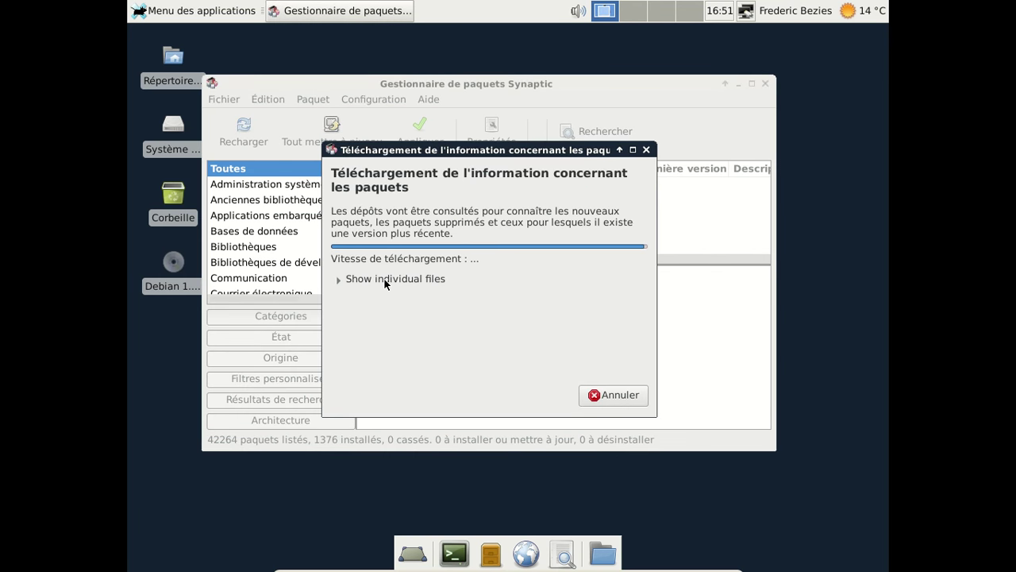
pyautogui.click(386, 280)
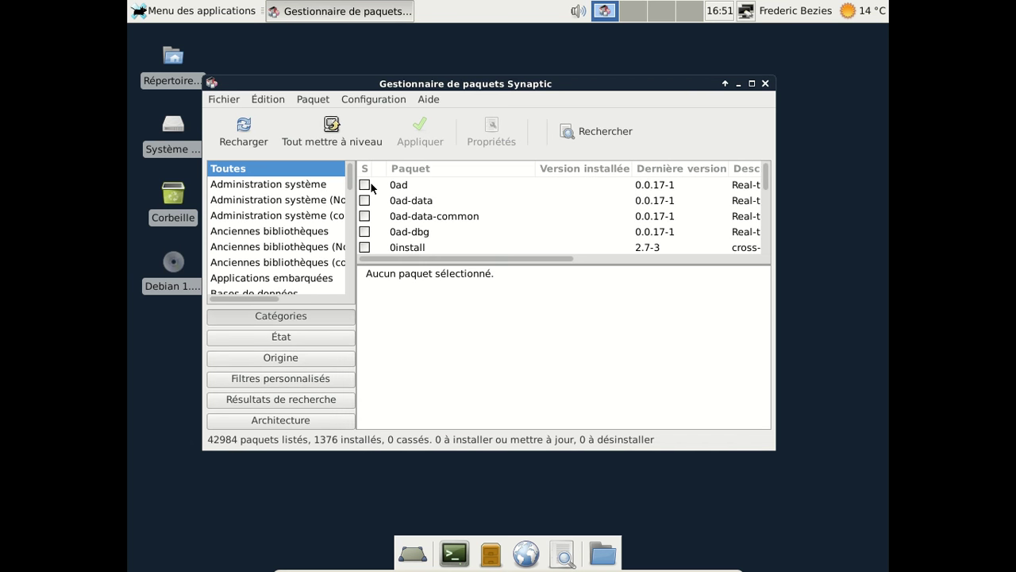
# Step: Filter the packages by status to those new in the repository and browse the list
pyautogui.click(288, 337)
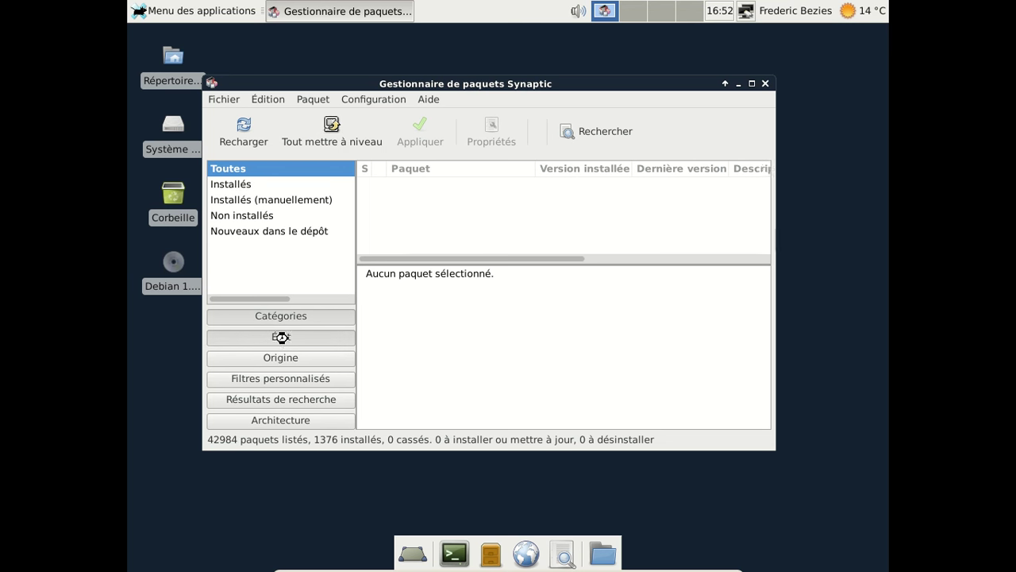
pyautogui.click(275, 231)
pyautogui.scroll(-6, 543, 208)
pyautogui.scroll(-10, 544, 208)
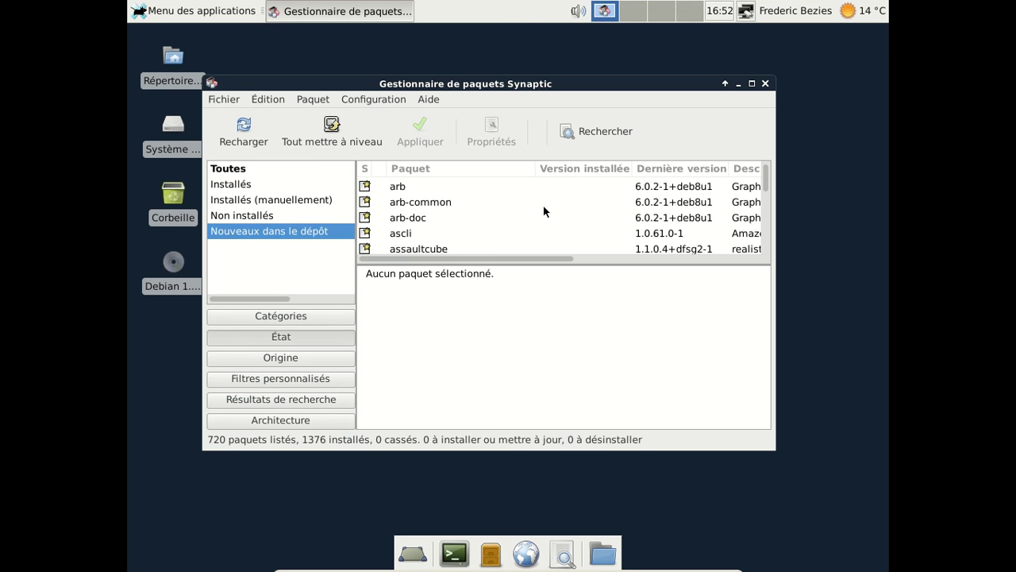
pyautogui.scroll(-2, 544, 210)
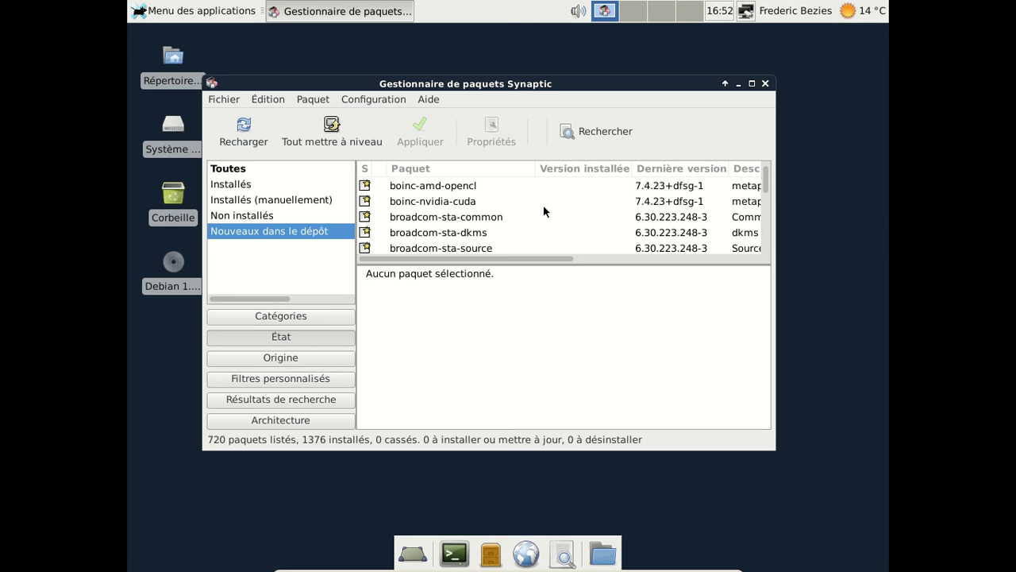
pyautogui.moveTo(760, 187); pyautogui.dragTo(757, 149)
# Step: List the manually installed packages and look through their installed and latest versions
pyautogui.click(291, 200)
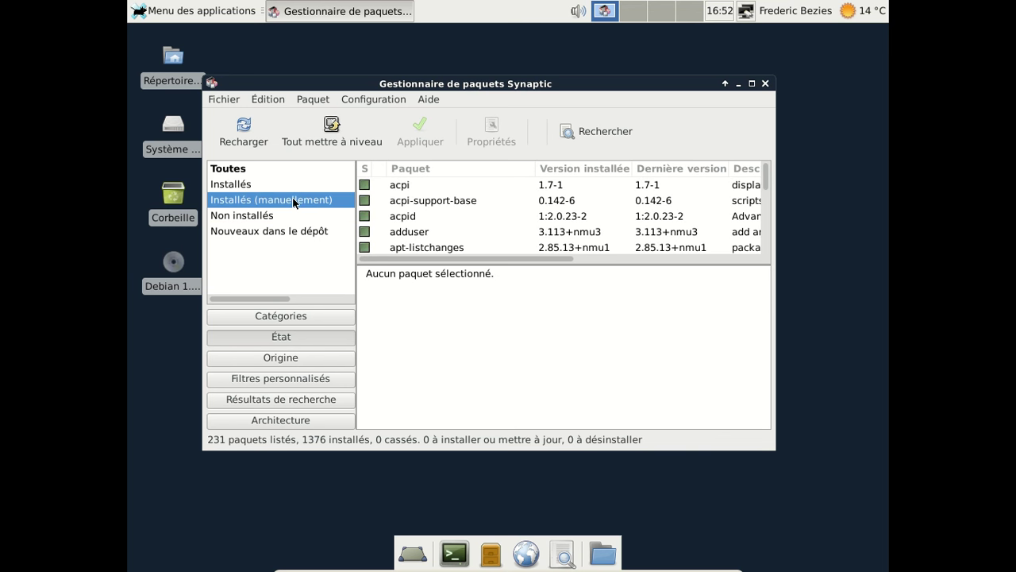
pyautogui.scroll(-2, 592, 215)
pyautogui.scroll(-8, 592, 214)
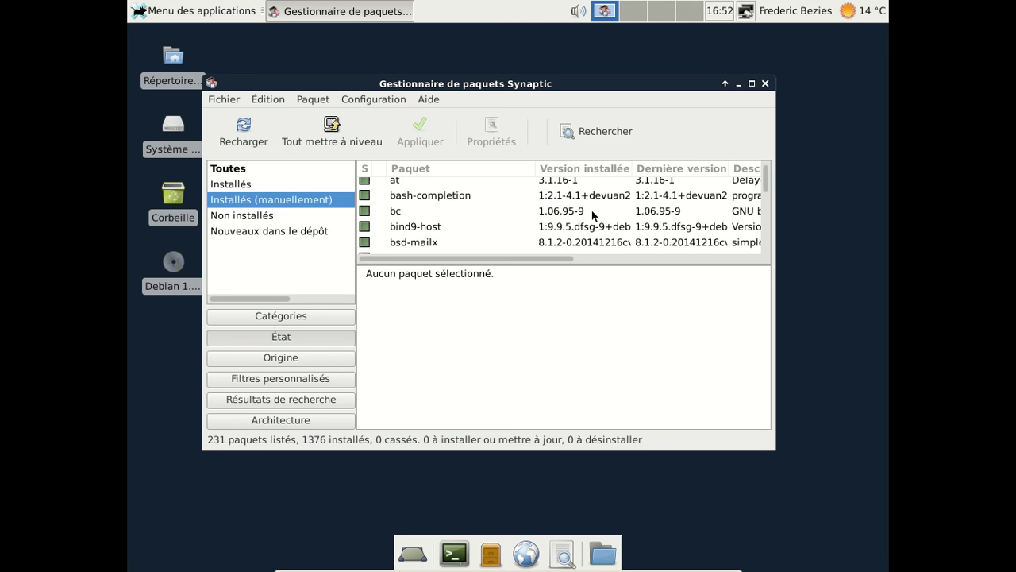
# Step: List the packages that are not installed and those new in the repository, and close Synaptic
pyautogui.click(282, 219)
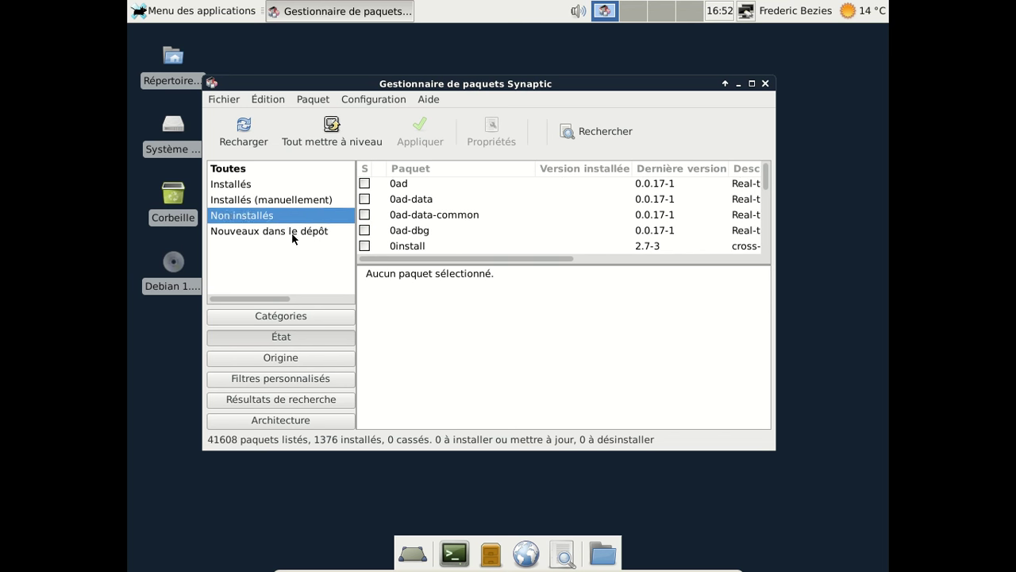
pyautogui.click(282, 231)
pyautogui.click(765, 84)
# Step: Look through the installed Internet, multimedia, accessories, office and education applications
pyautogui.click(198, 11)
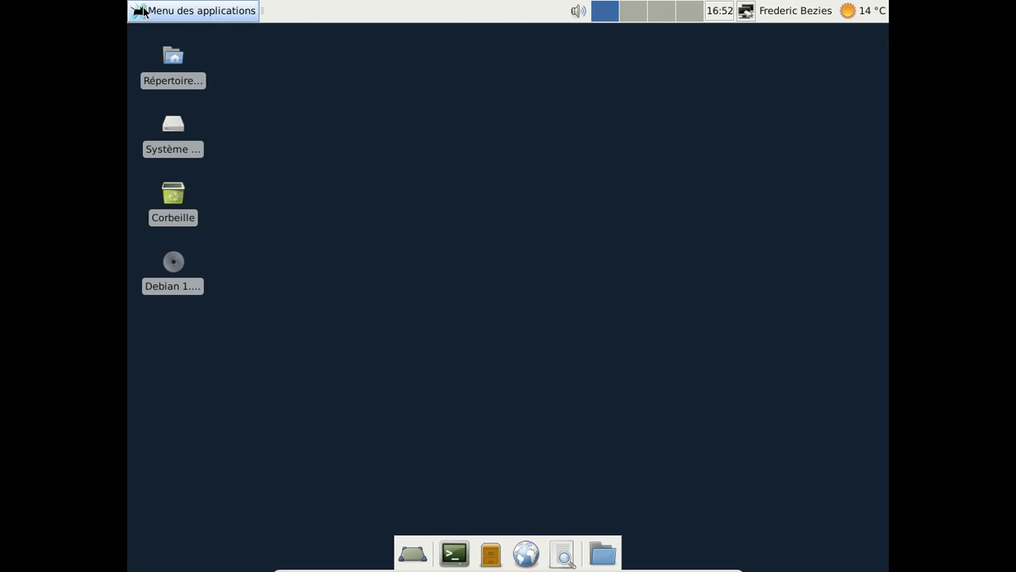
pyautogui.moveTo(213, 204)
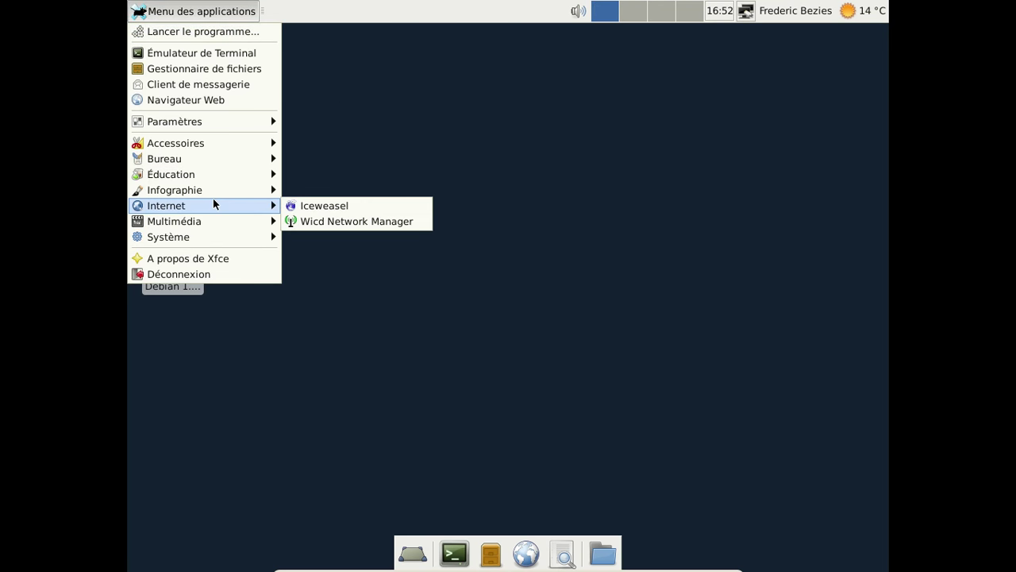
pyautogui.moveTo(212, 224)
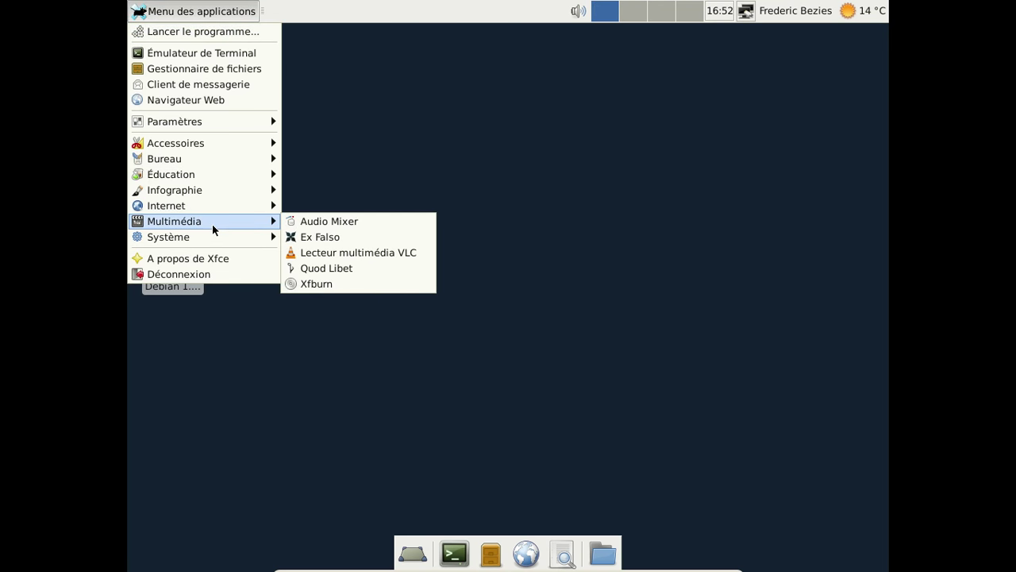
pyautogui.moveTo(207, 143)
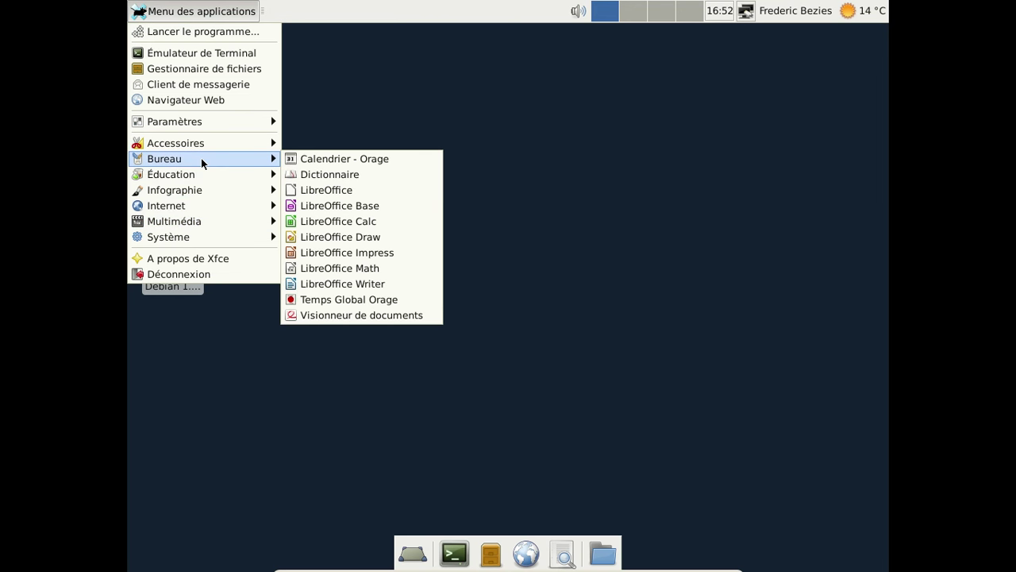
pyautogui.moveTo(199, 172)
pyautogui.click(474, 102)
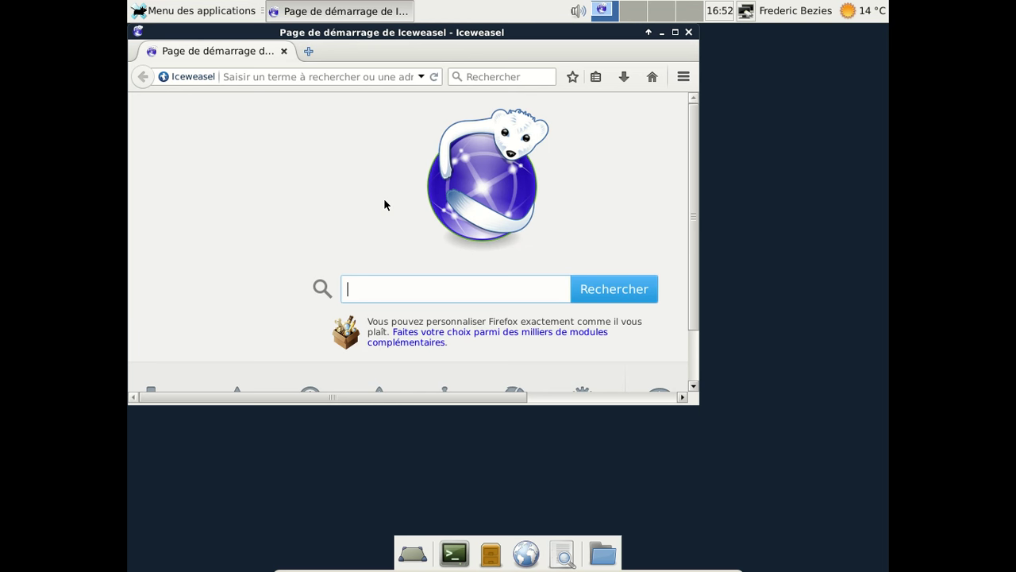
# Step: Open the CUPS web interface at localhost:631 in Iceweasel and close the browser after viewing it
pyautogui.click(337, 77)
pyautogui.write('local')
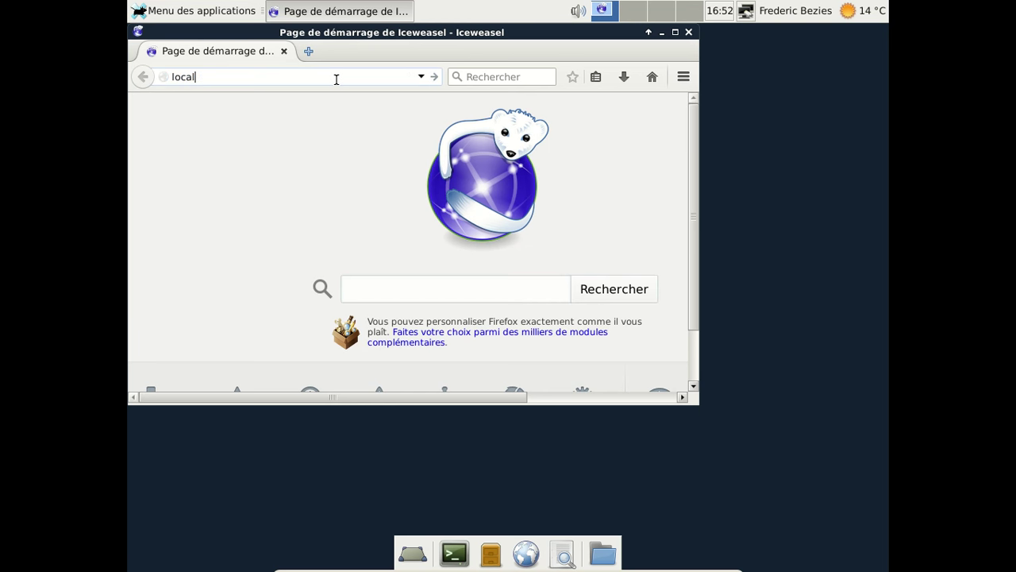
pyautogui.write('host:631')
pyautogui.press('Return')
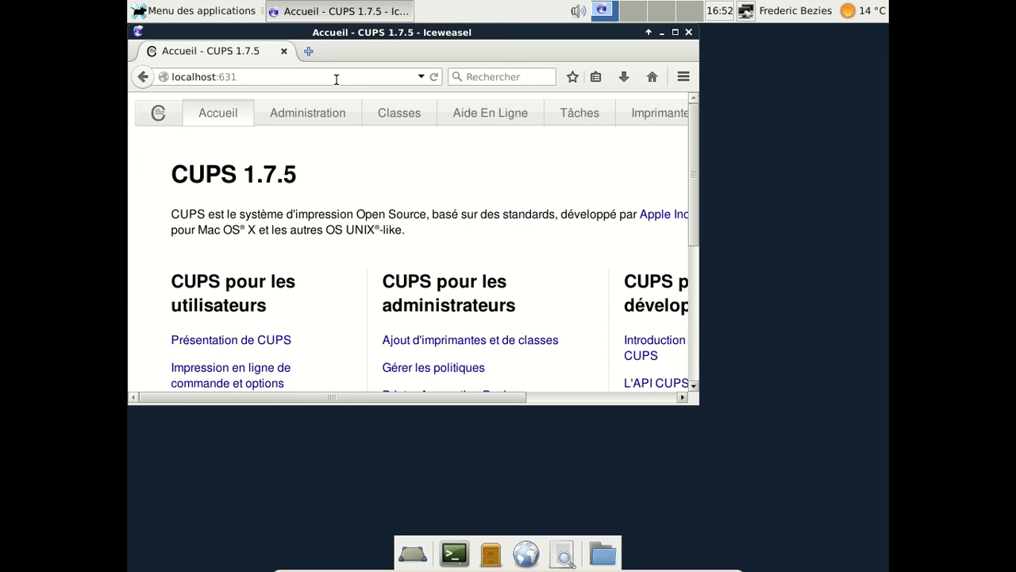
pyautogui.click(689, 31)
# Step: Review the installed graphics, education, office and accessory applications
pyautogui.click(174, 13)
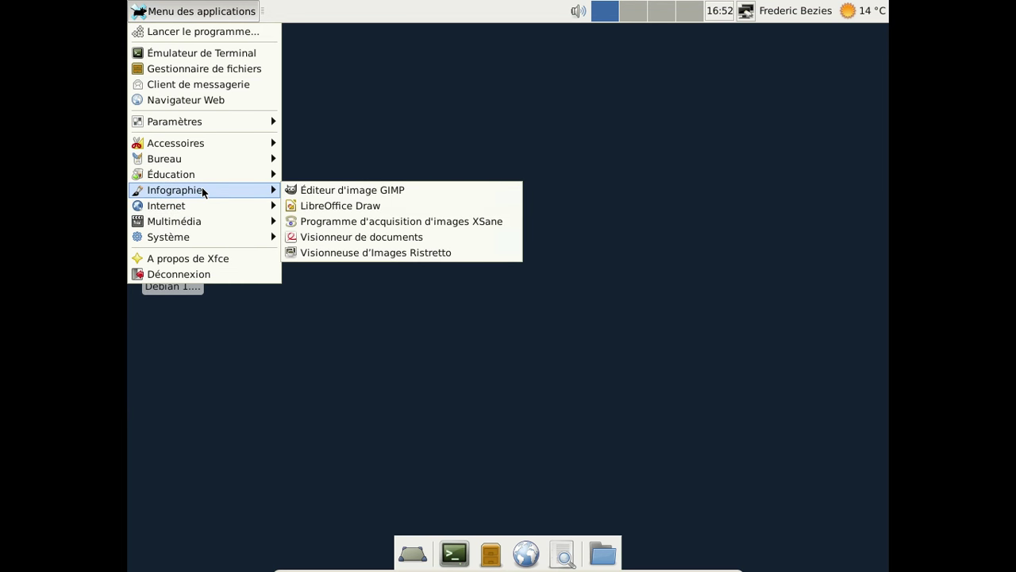
pyautogui.moveTo(203, 175)
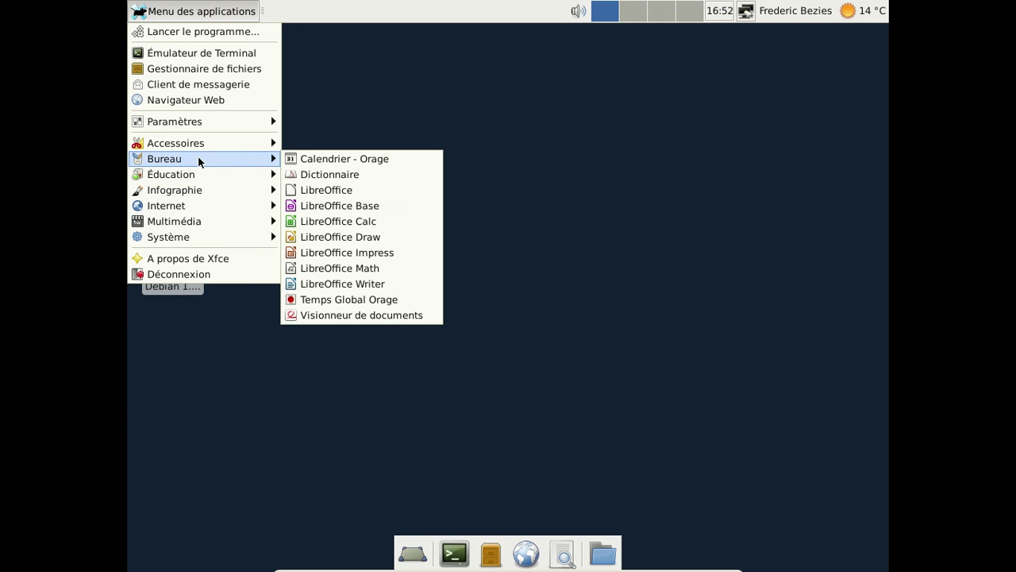
pyautogui.moveTo(196, 143)
pyautogui.click(469, 78)
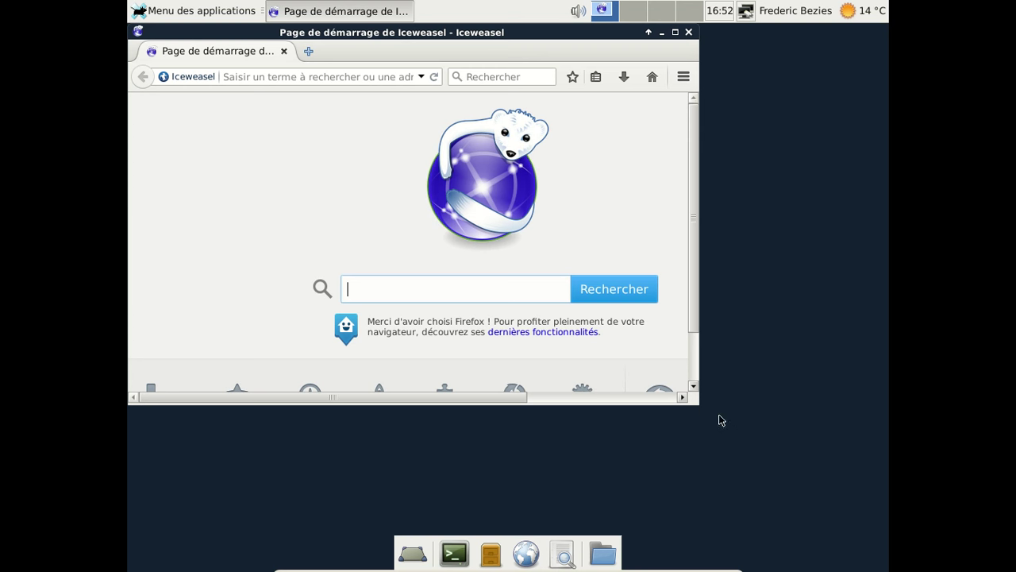
# Step: Enlarge the Iceweasel window and load the devuan.org website
pyautogui.moveTo(694, 397); pyautogui.dragTo(806, 472)
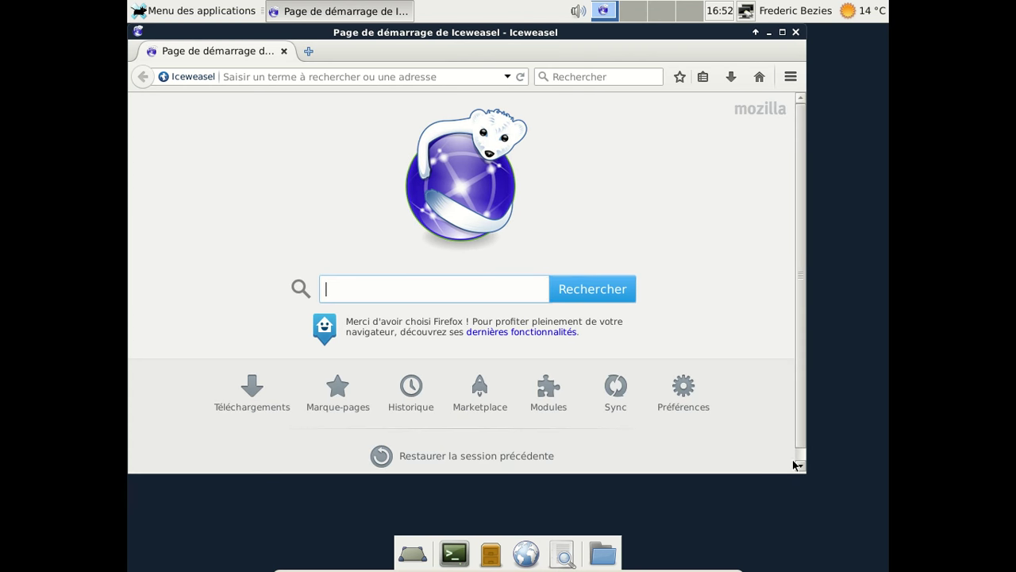
pyautogui.click(403, 81)
pyautogui.write('de')
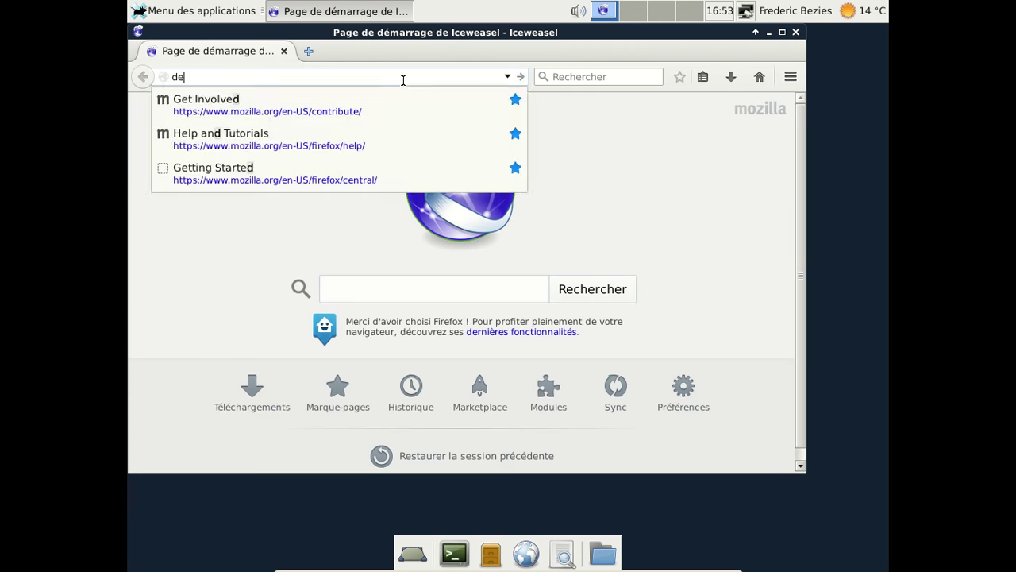
pyautogui.write('vuan./or')
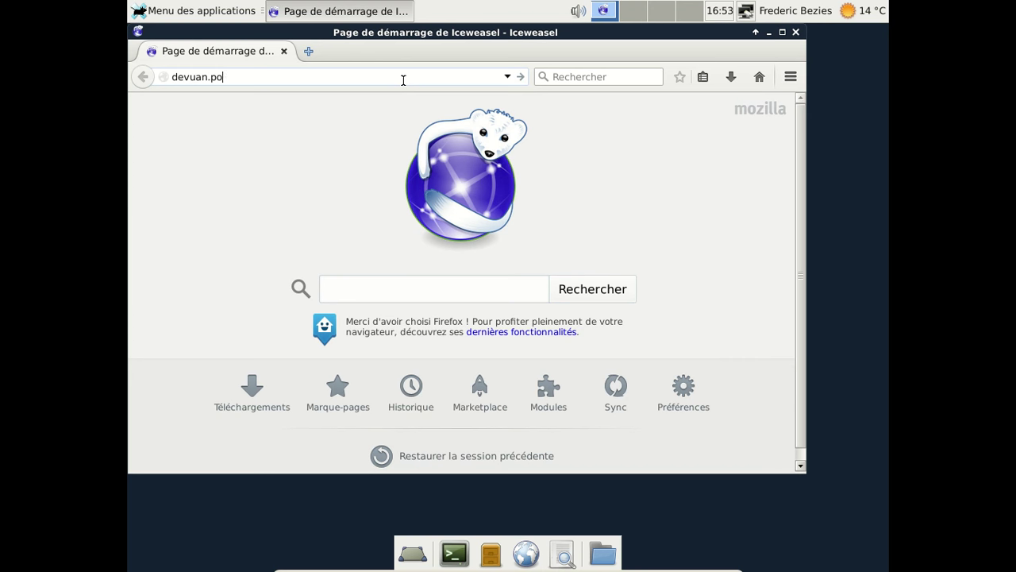
pyautogui.press('BackSpace')
pyautogui.press('BackSpace')
pyautogui.press('BackSpace')
pyautogui.write('org')
pyautogui.press('Return')
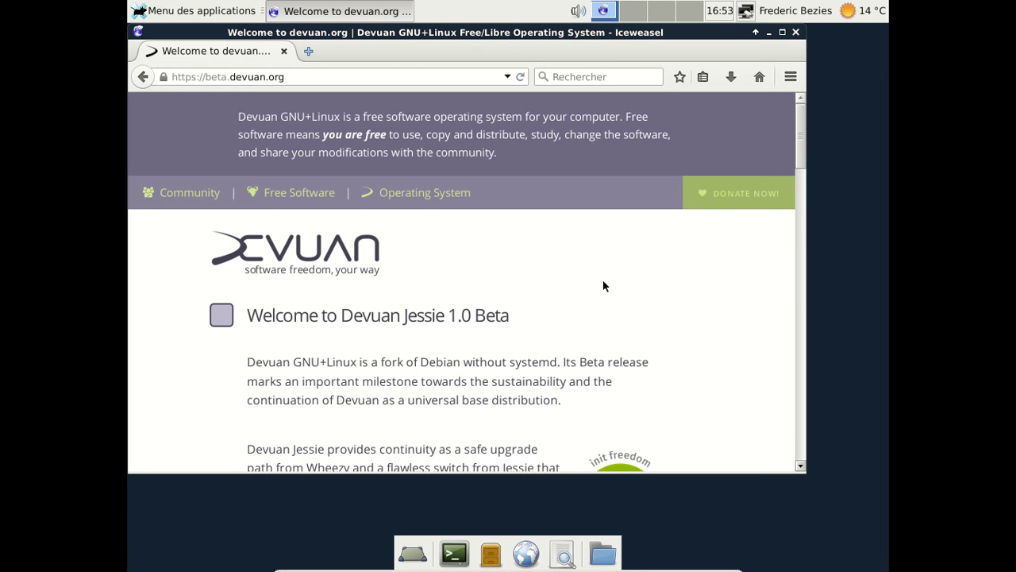
# Step: Find the Packages section of the Devuan home page and open the list of packages forked from Debian in a new tab
pyautogui.scroll(-3, 604, 282)
pyautogui.scroll(-8, 605, 284)
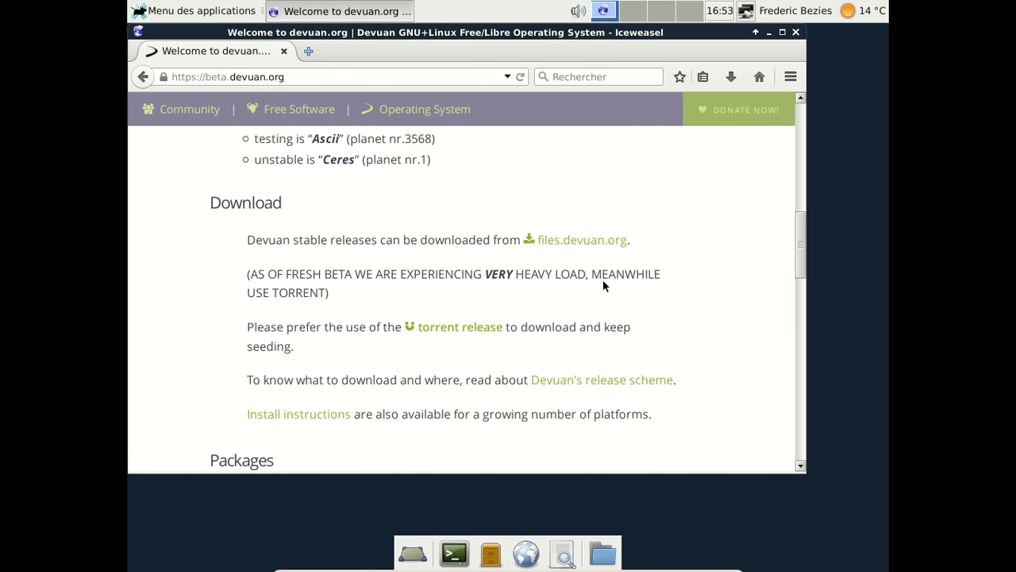
pyautogui.scroll(-3, 602, 286)
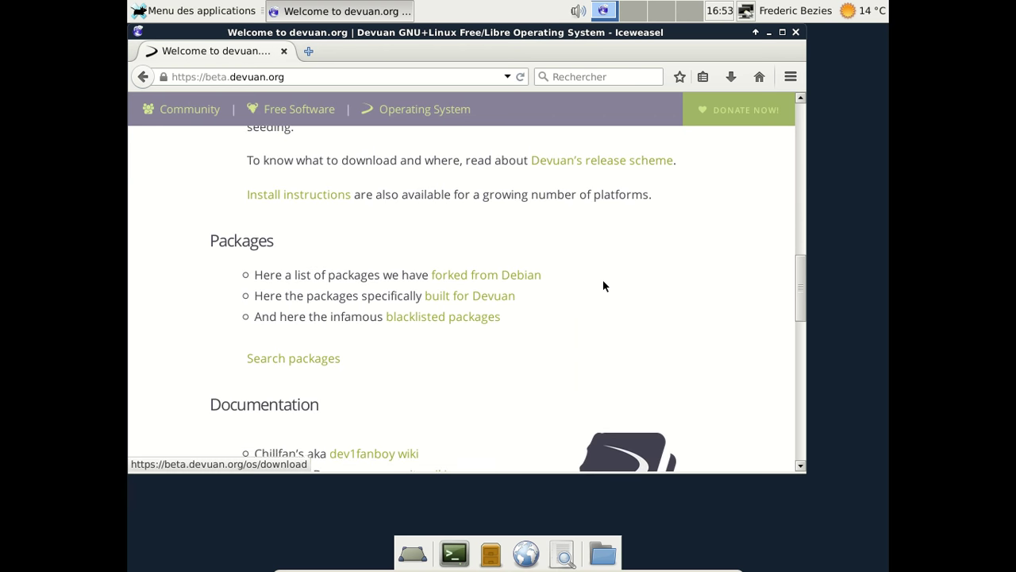
pyautogui.middleClick(502, 280)
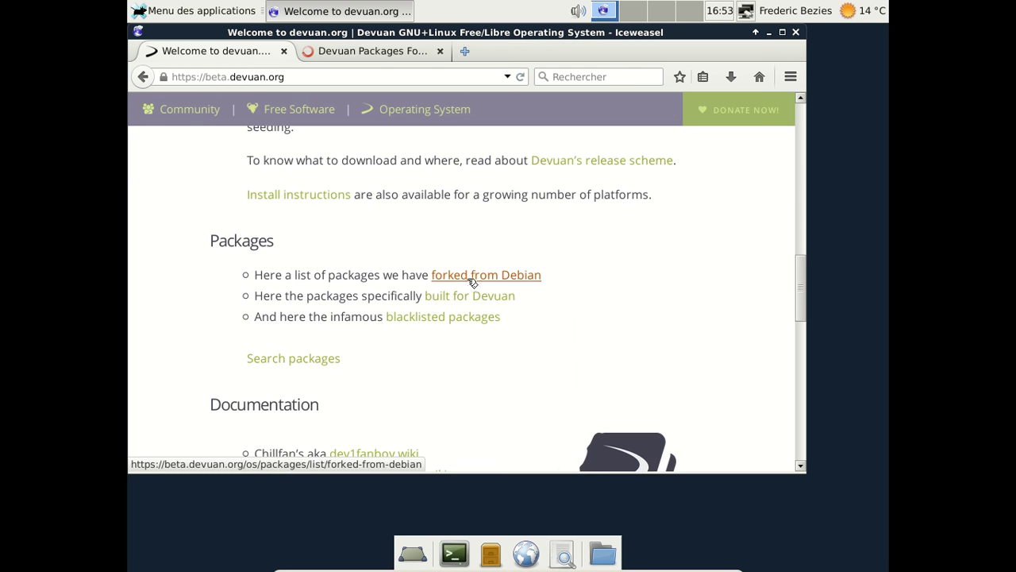
pyautogui.click(339, 50)
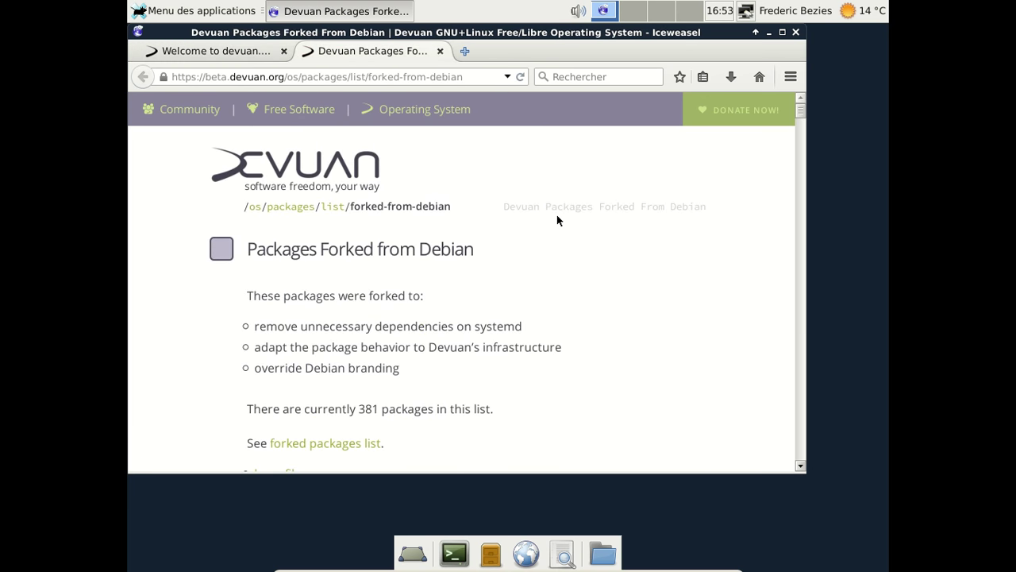
# Step: Read through the list of packages forked from Debian, return to its beginning, and close that page
pyautogui.scroll(-5, 557, 220)
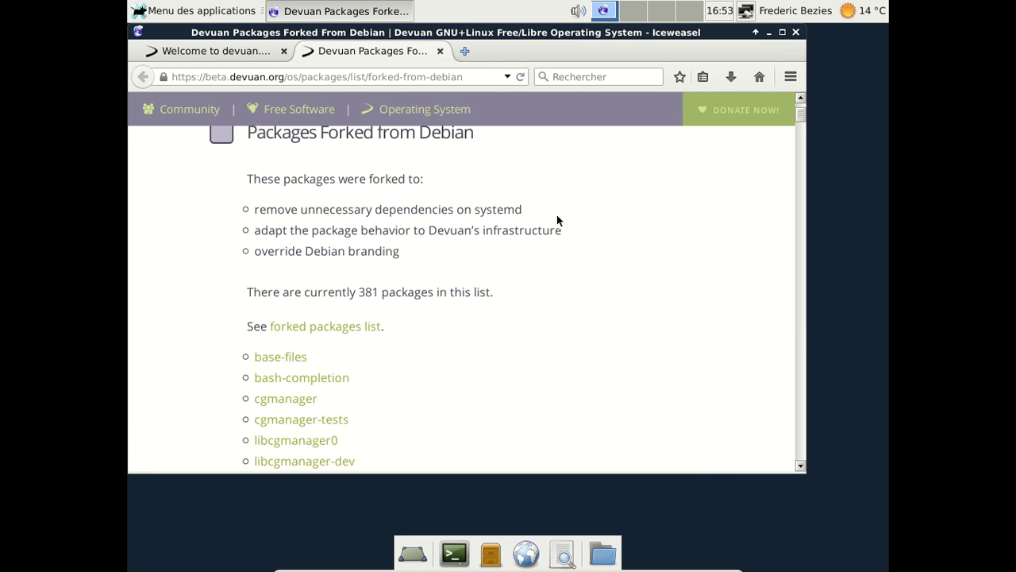
pyautogui.scroll(-3, 557, 219)
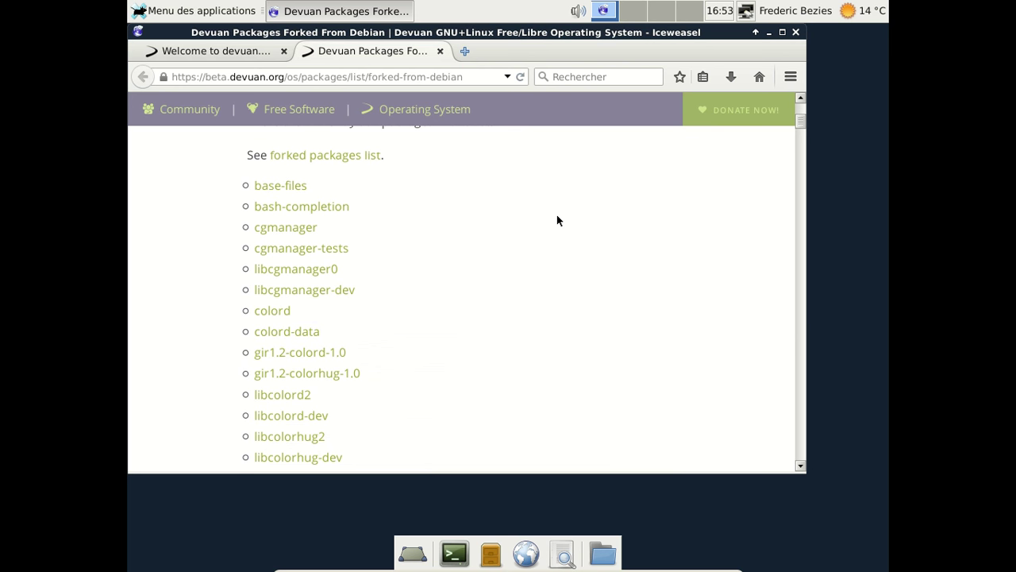
pyautogui.scroll(1, 556, 220)
pyautogui.scroll(-2, 557, 220)
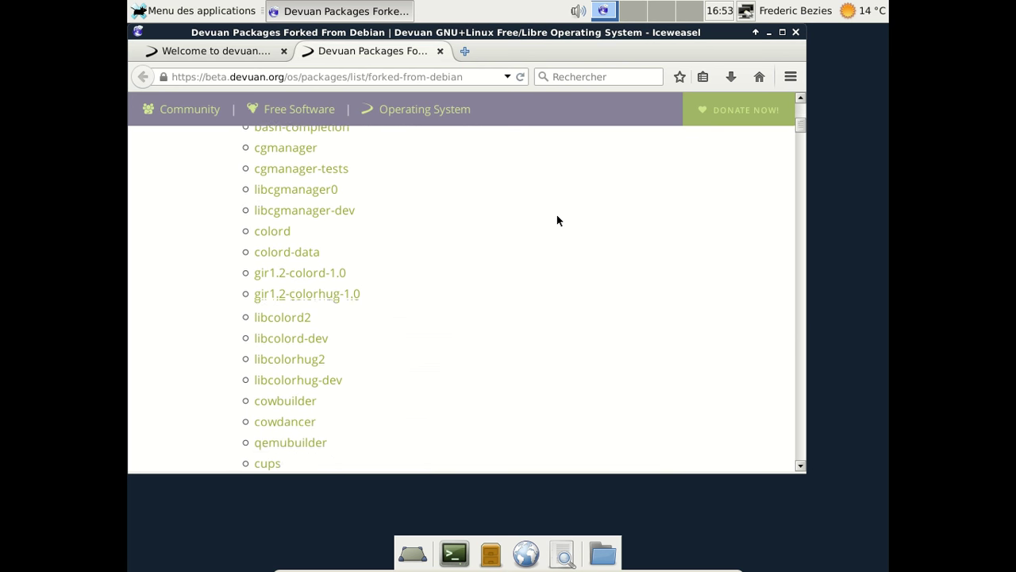
pyautogui.scroll(-9, 557, 220)
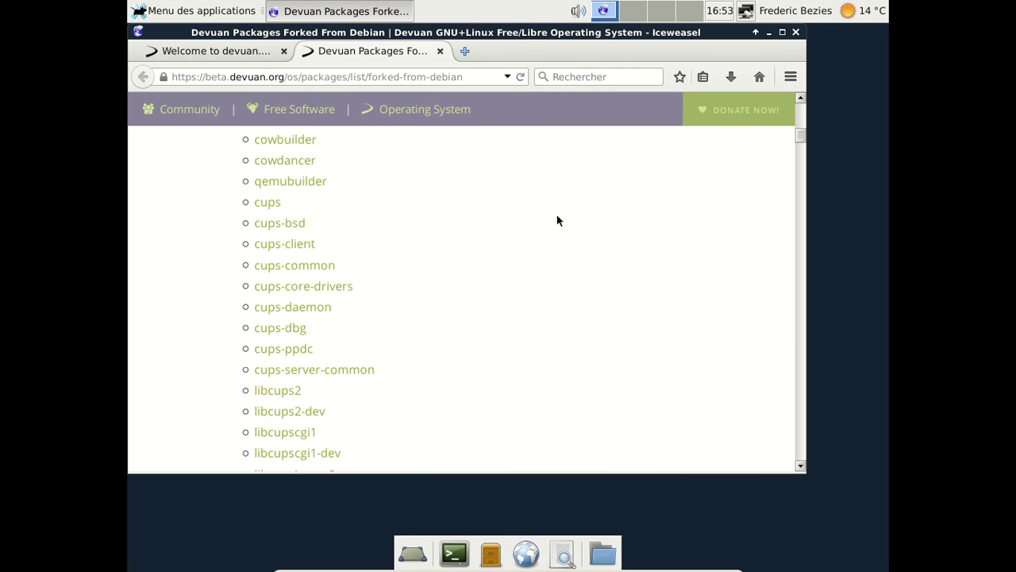
pyautogui.scroll(-8, 556, 220)
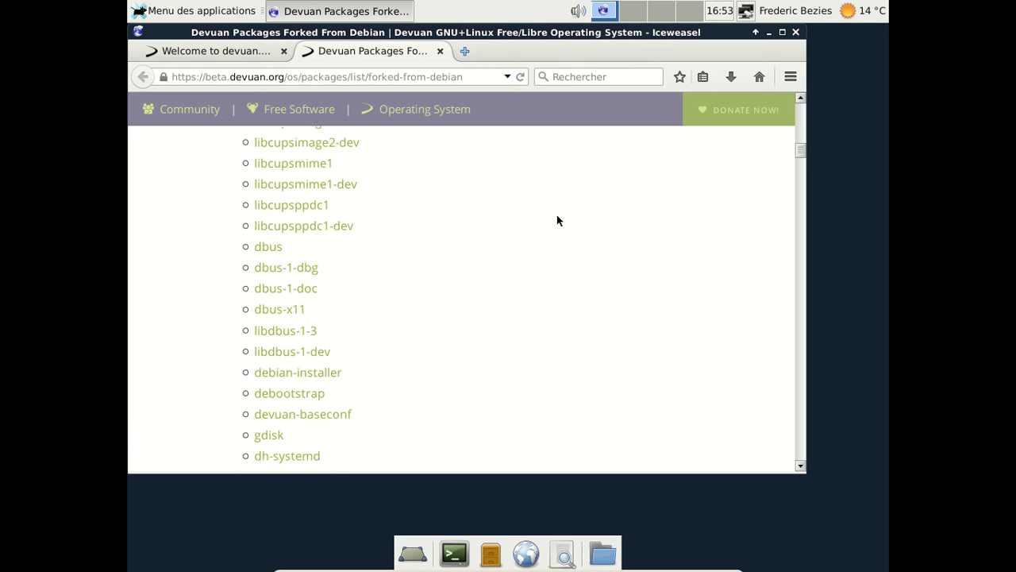
pyautogui.scroll(-12, 557, 220)
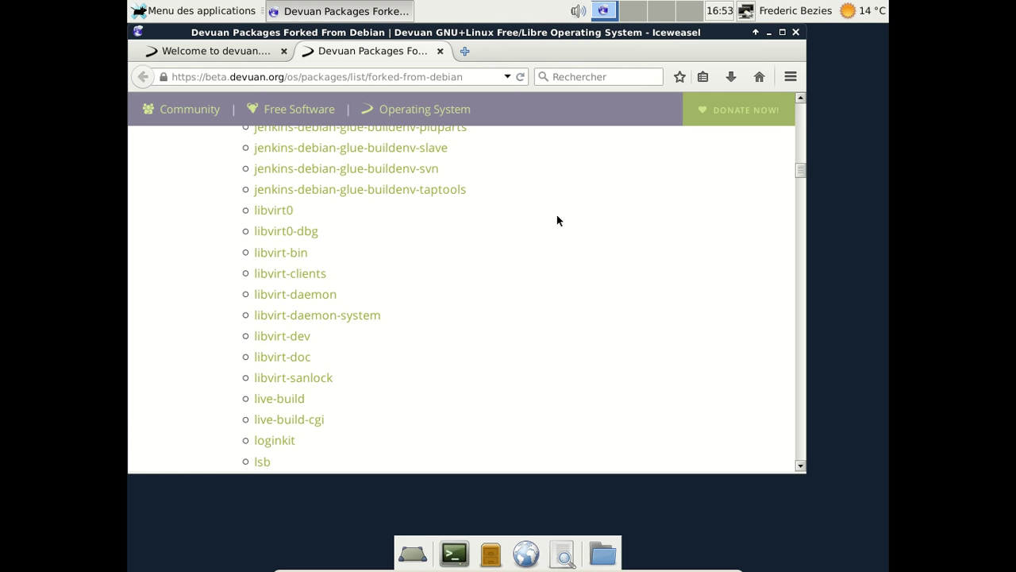
pyautogui.scroll(-13, 556, 220)
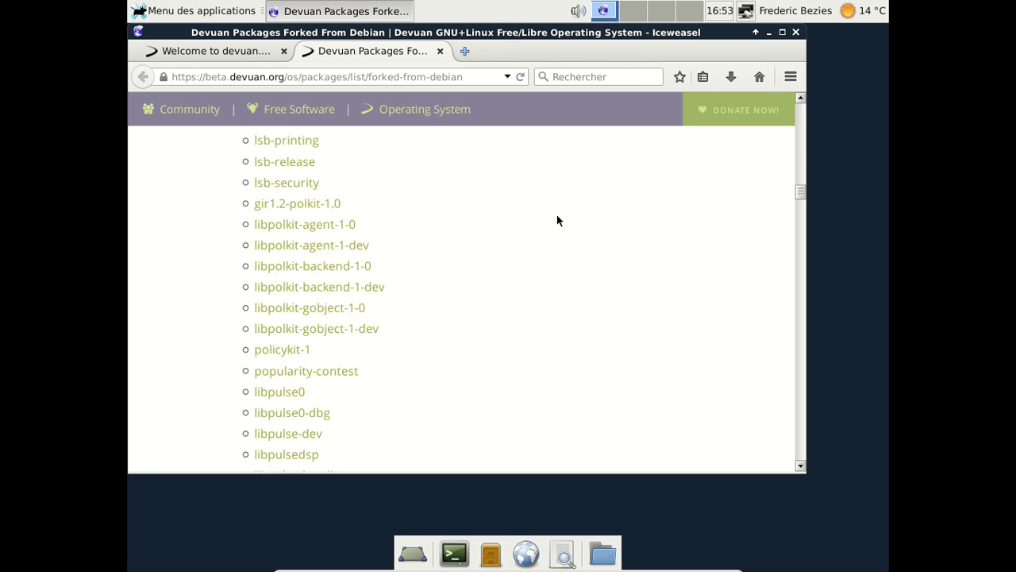
pyautogui.scroll(-17, 556, 220)
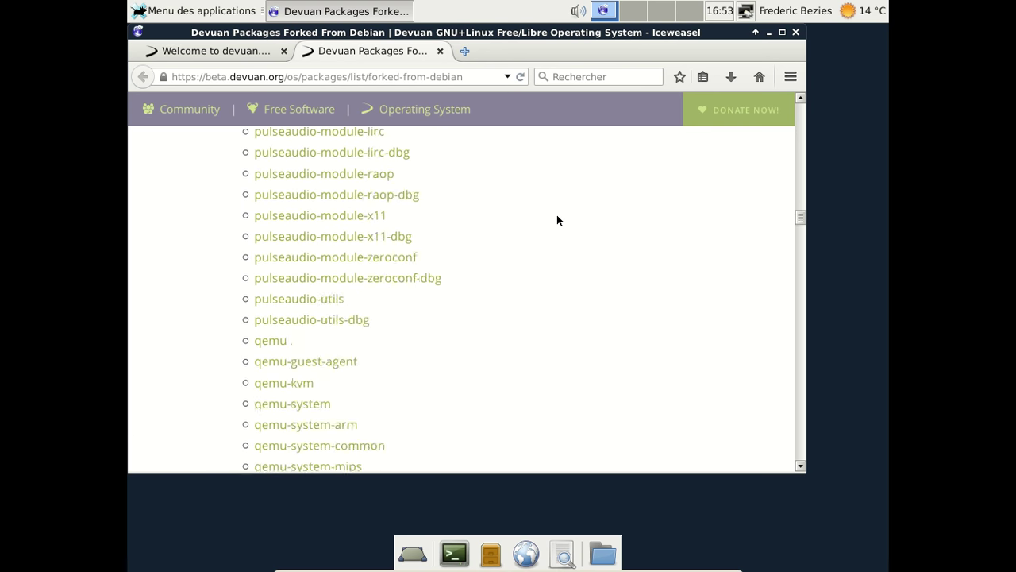
pyautogui.scroll(-11, 557, 220)
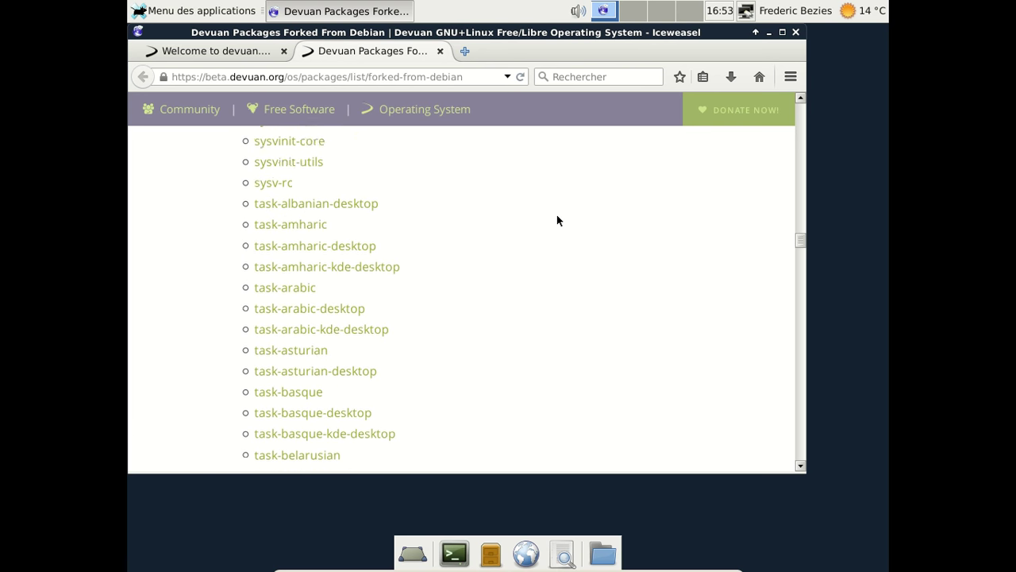
pyautogui.scroll(-14, 557, 220)
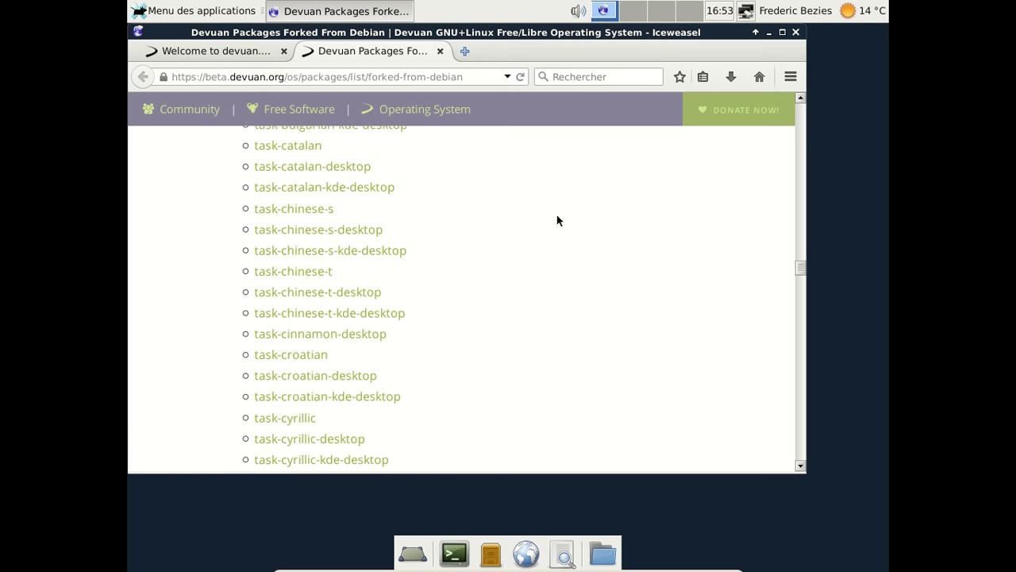
pyautogui.moveTo(799, 270); pyautogui.dragTo(799, 100)
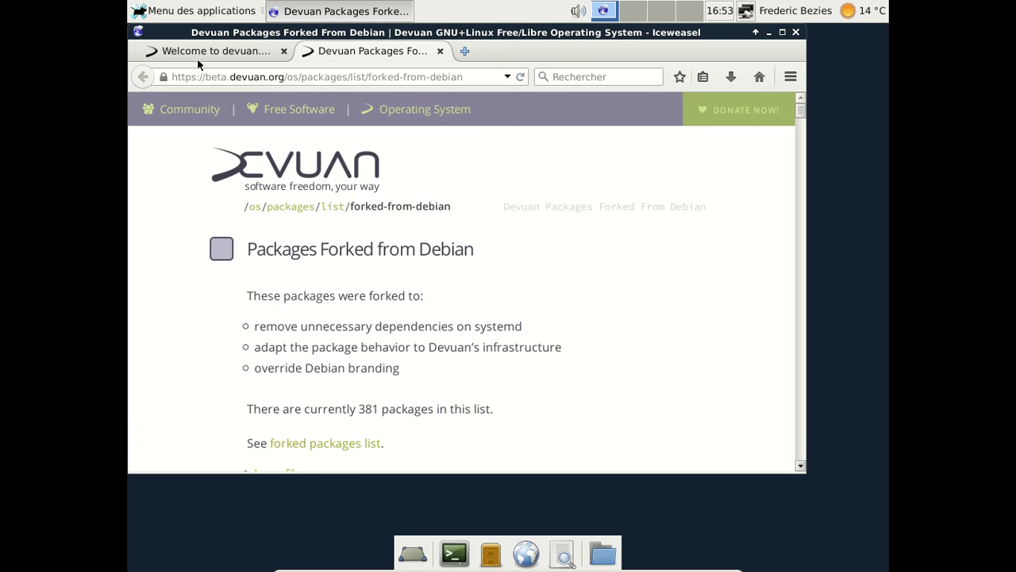
pyautogui.click(295, 51)
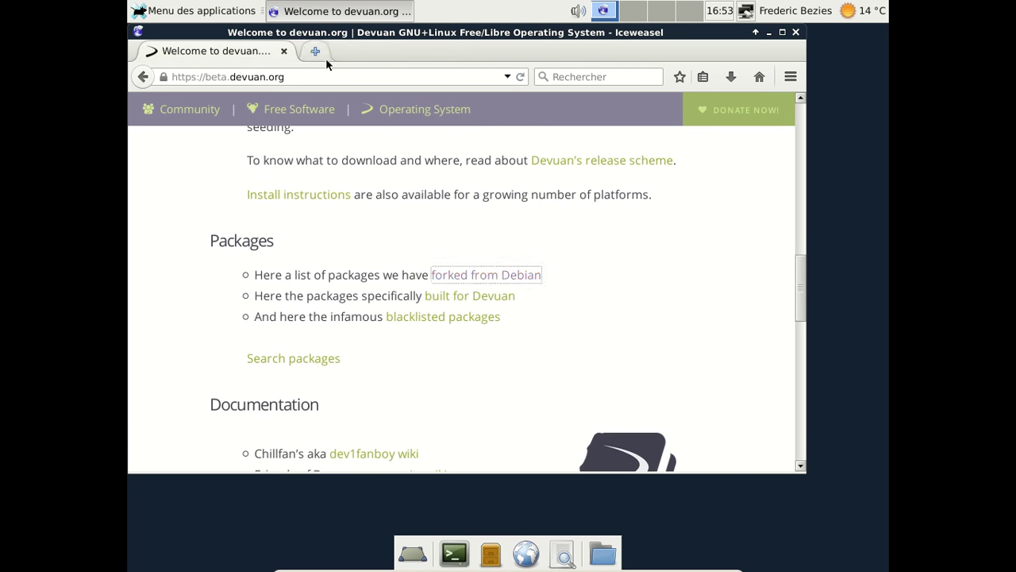
# Step: Open the list of packages built for Devuan in a new tab, read it, and close that page
pyautogui.click(487, 297)
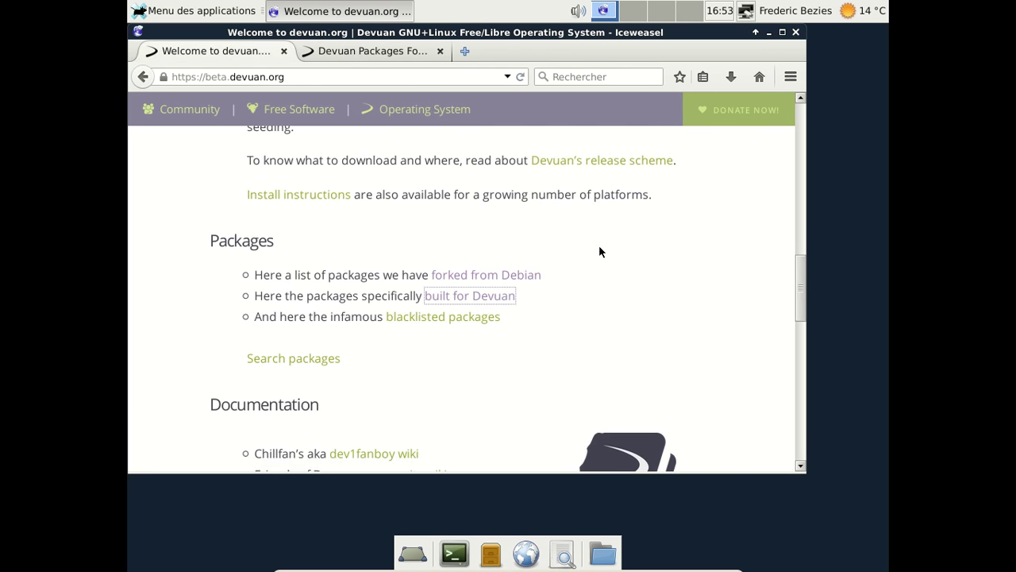
pyautogui.hotkey('ctrl', 'Tab')
pyautogui.scroll(-4, 521, 211)
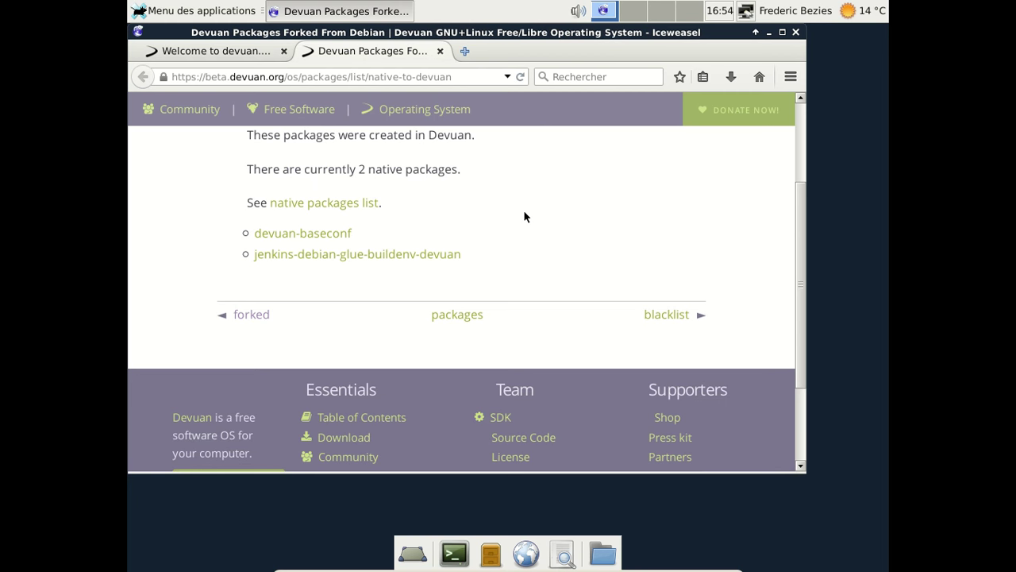
pyautogui.click(440, 51)
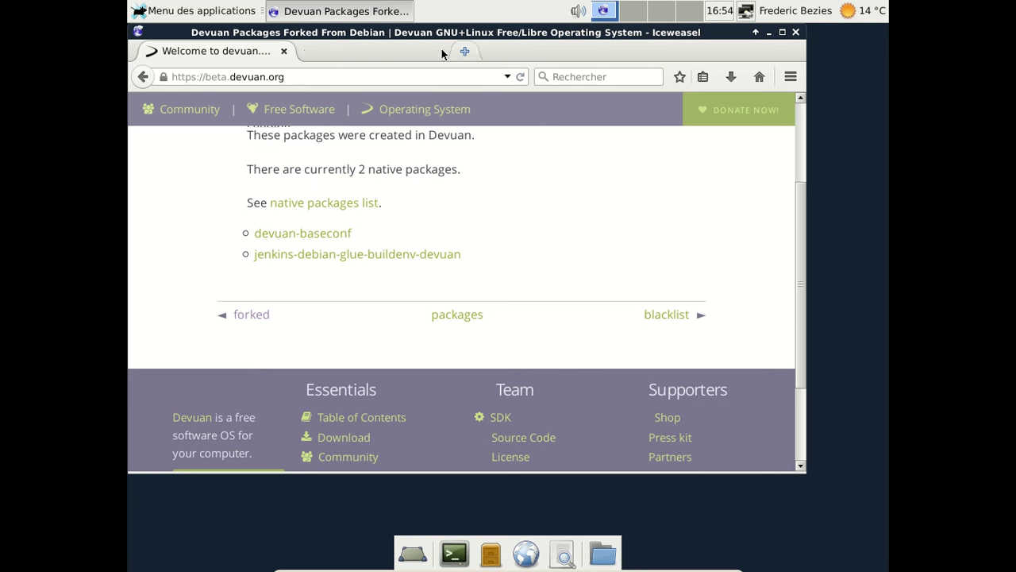
# Step: Open the list of blacklisted packages in a new tab and read it through to the banpkgs setting
pyautogui.middleClick(436, 318)
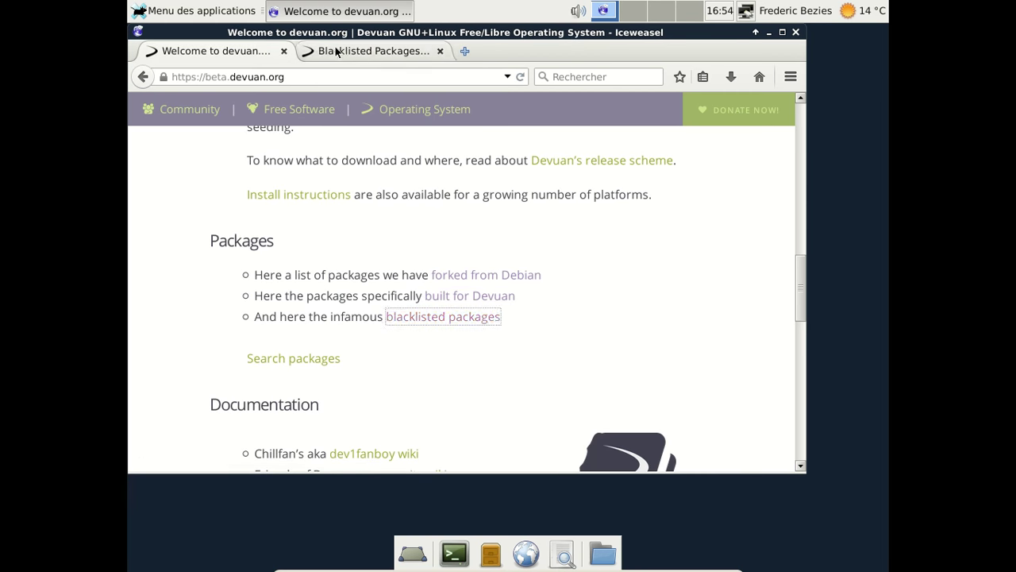
pyautogui.hotkey('ctrl', 'Tab')
pyautogui.scroll(-5, 609, 265)
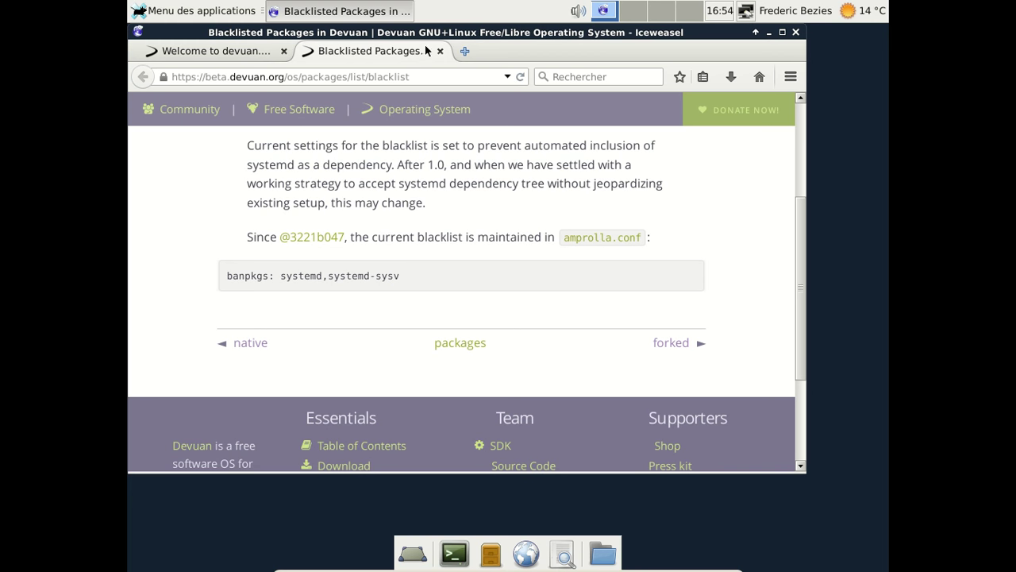
# Step: Return to the Devuan home page and open the list of packages forked from Debian to read its introduction
pyautogui.click(189, 52)
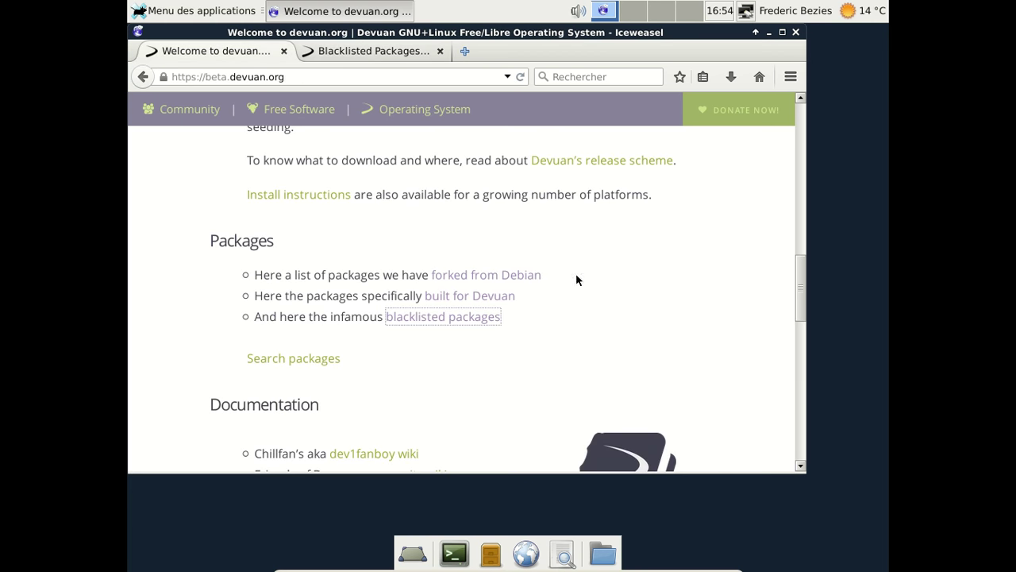
pyautogui.click(488, 277)
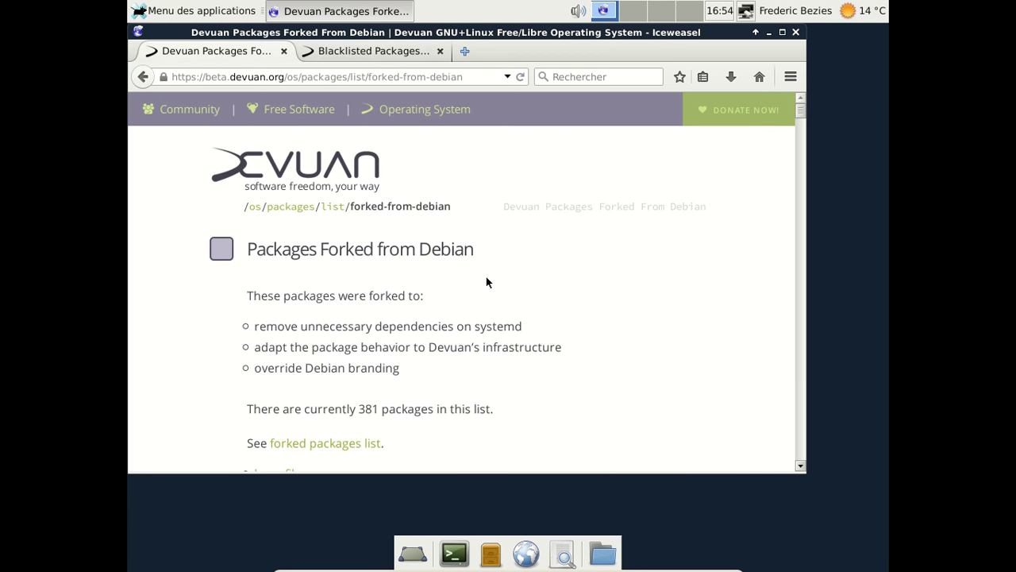
pyautogui.scroll(-3, 487, 282)
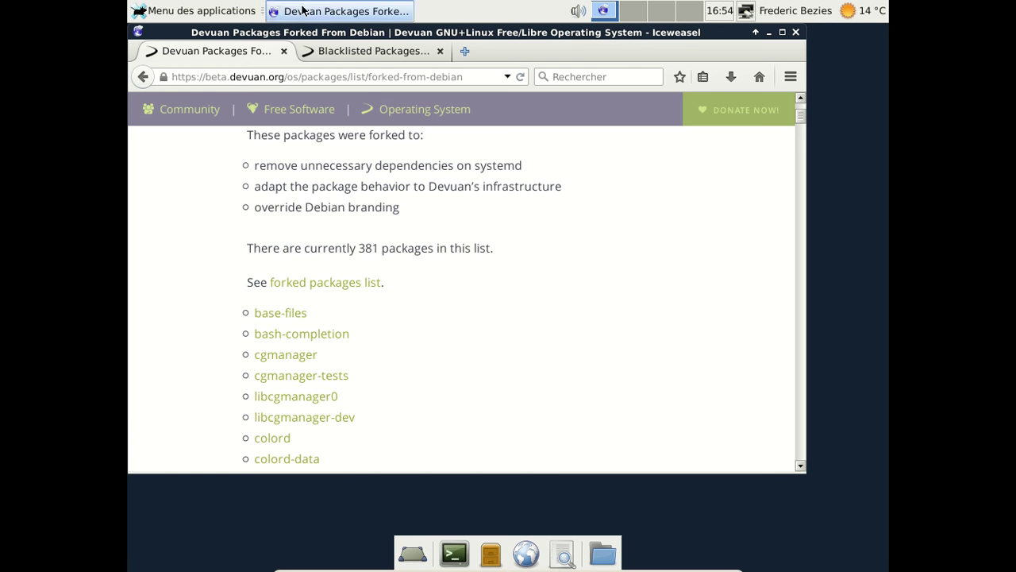
# Step: Launch the Synaptic package manager and authenticate with the account password
pyautogui.click(227, 11)
pyautogui.moveTo(234, 238)
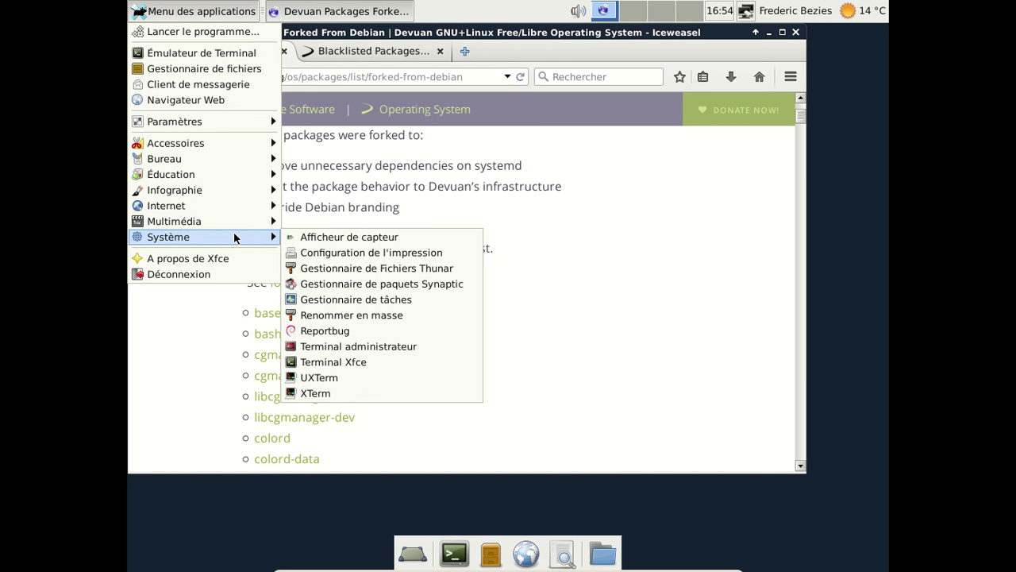
pyautogui.click(352, 284)
pyautogui.write('********')
pyautogui.press('Return')
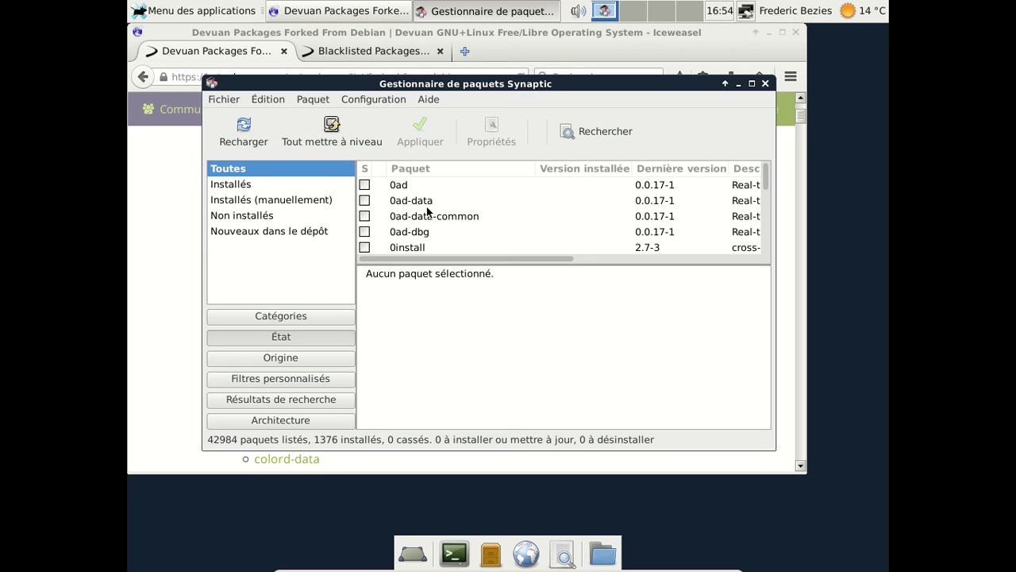
# Step: Look through the installed applications by category for a calculator, including accessories, office, education and graphics
pyautogui.click(259, 18)
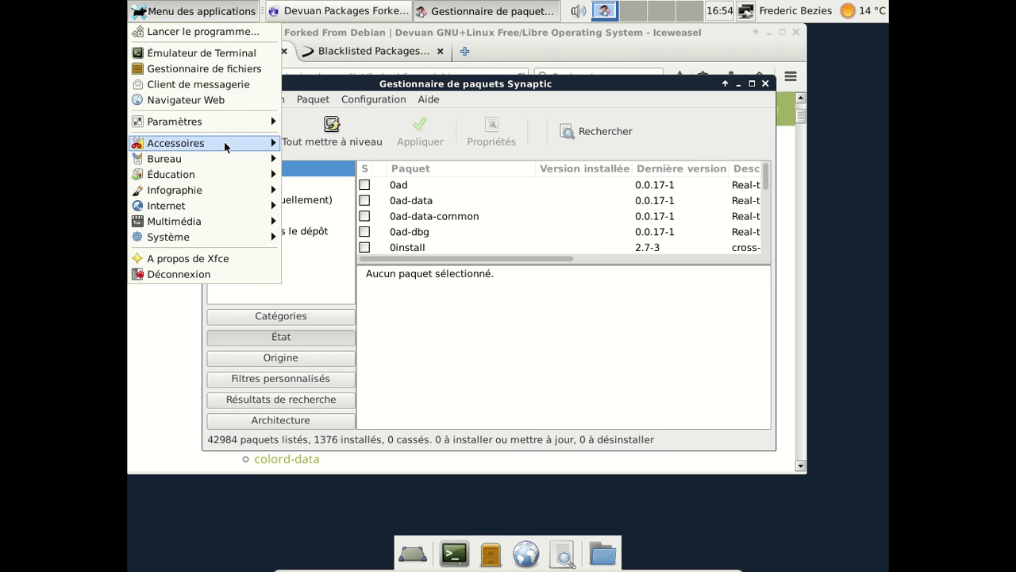
pyautogui.moveTo(224, 142)
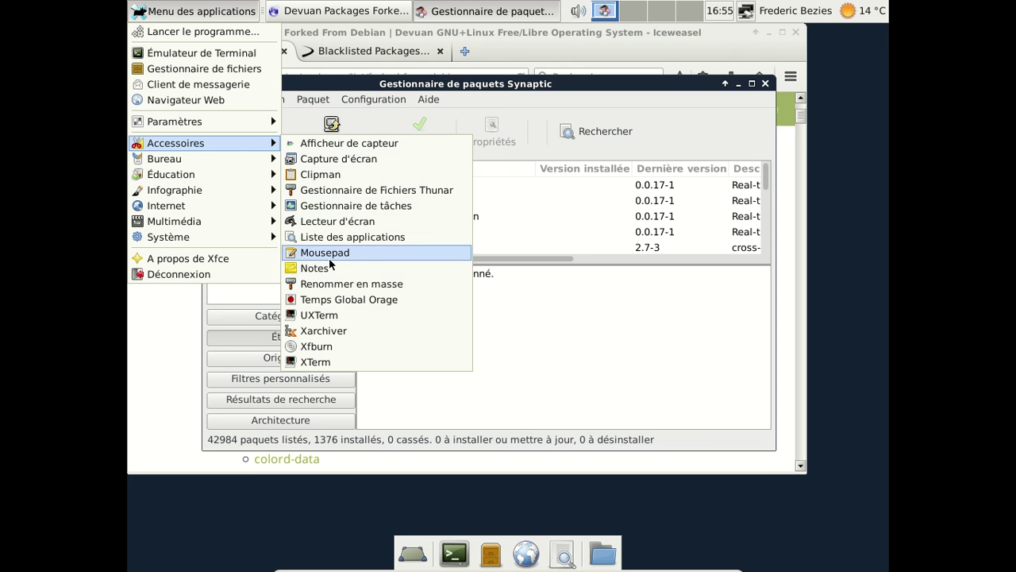
pyautogui.moveTo(246, 162)
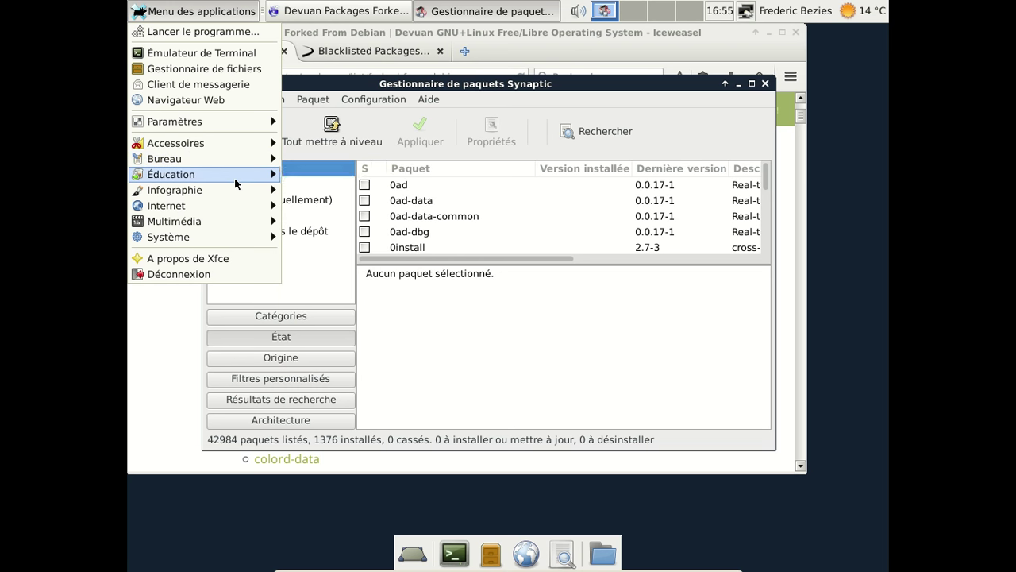
pyautogui.moveTo(234, 192)
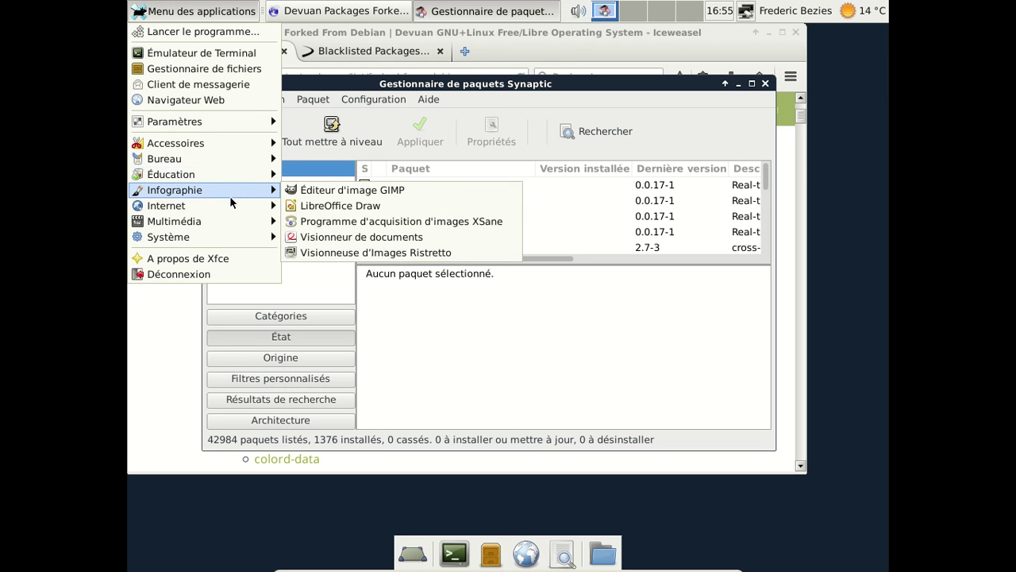
pyautogui.moveTo(227, 220)
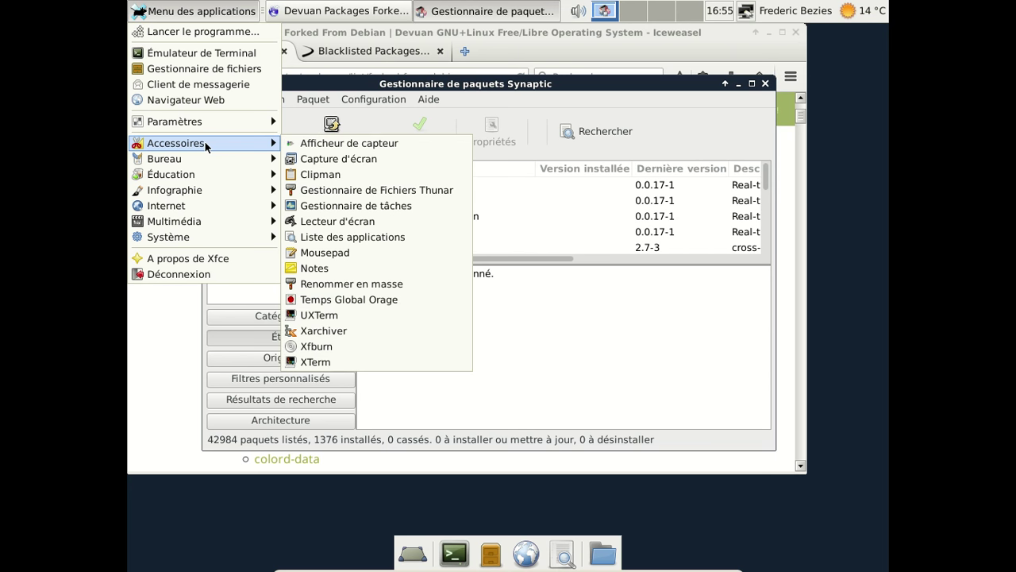
pyautogui.click(288, 148)
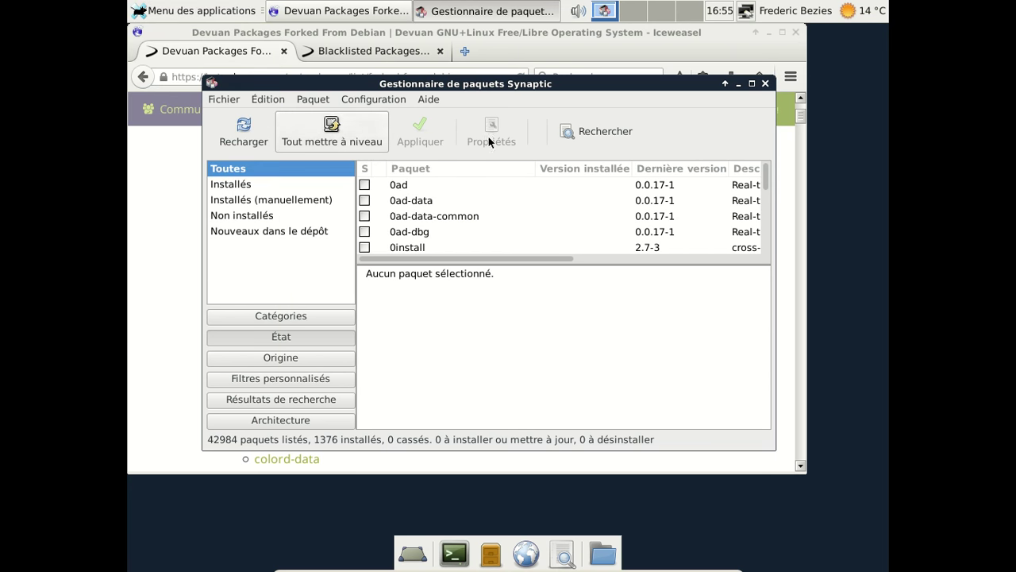
# Step: Search the packages in Synaptic for galculator by description and name
pyautogui.click(605, 143)
pyautogui.write('gam')
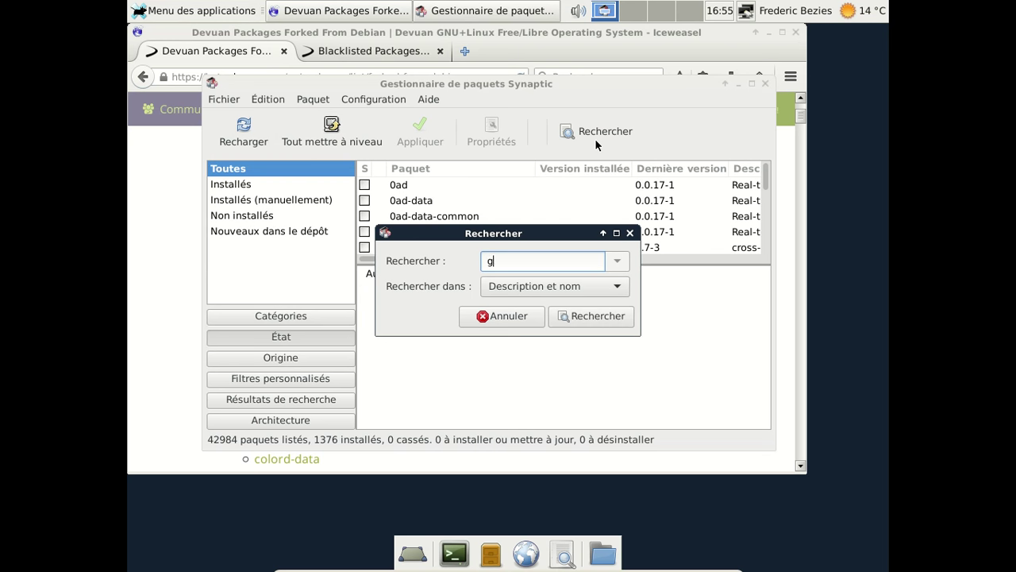
pyautogui.press('BackSpace')
pyautogui.write('lculator')
pyautogui.press('Return')
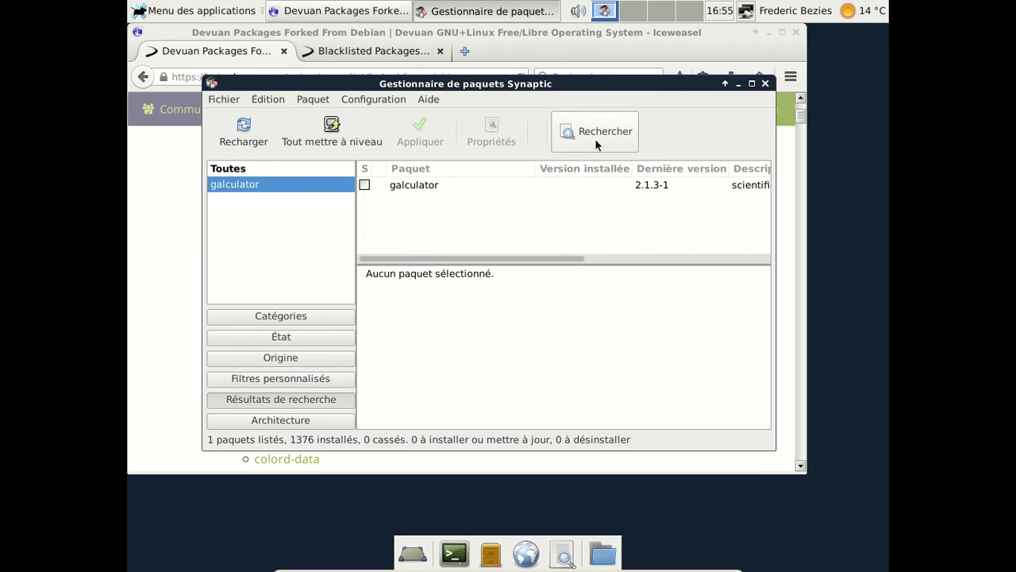
# Step: Mark the galculator package for installation and apply the change
pyautogui.click(367, 184)
pyautogui.rightClick(380, 187)
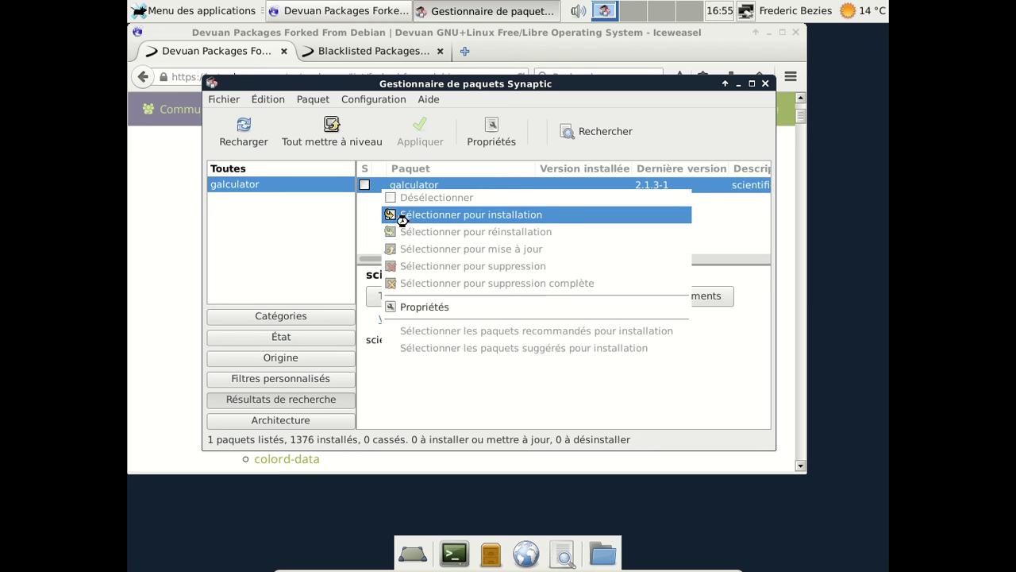
pyautogui.click(409, 225)
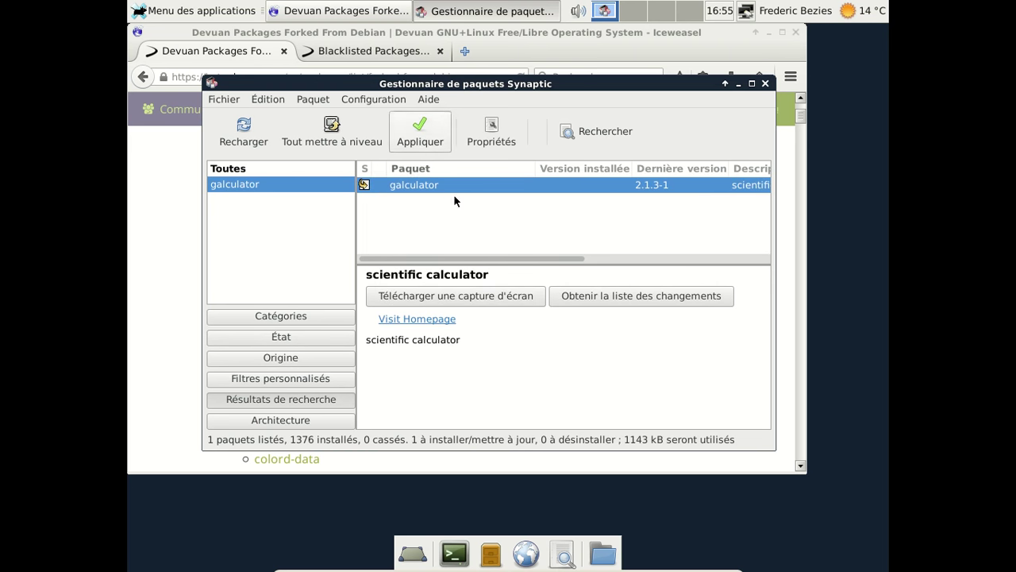
pyautogui.click(418, 133)
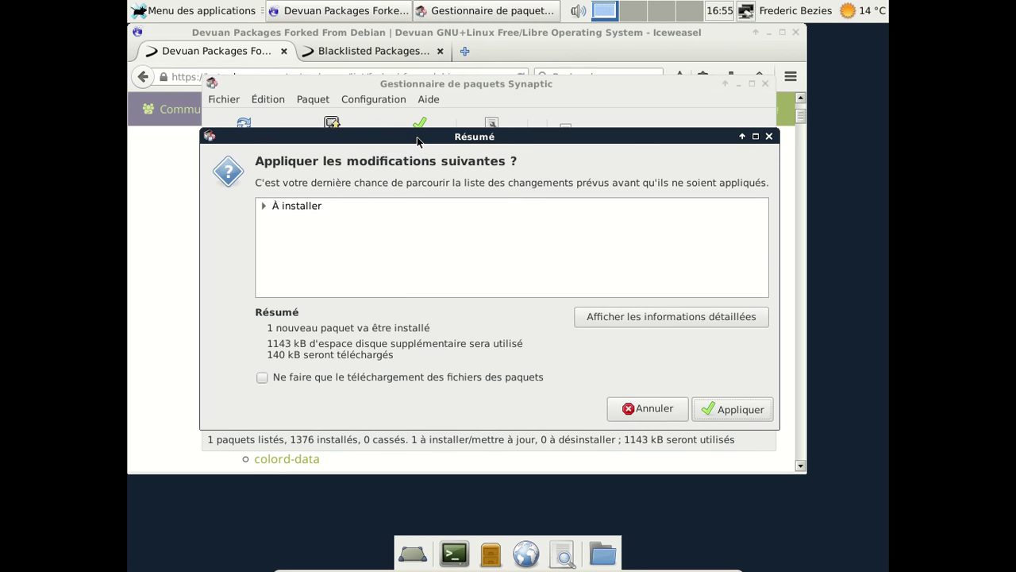
pyautogui.click(732, 409)
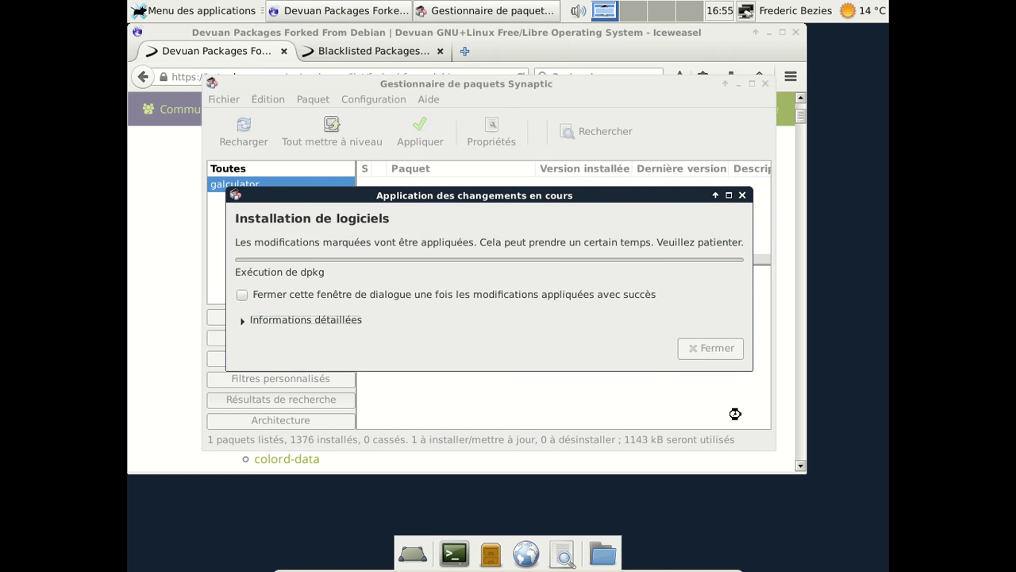
# Step: Check the forked packages page in Iceweasel, return to Synaptic and close the installation progress dialog
pyautogui.click(158, 240)
pyautogui.click(167, 269)
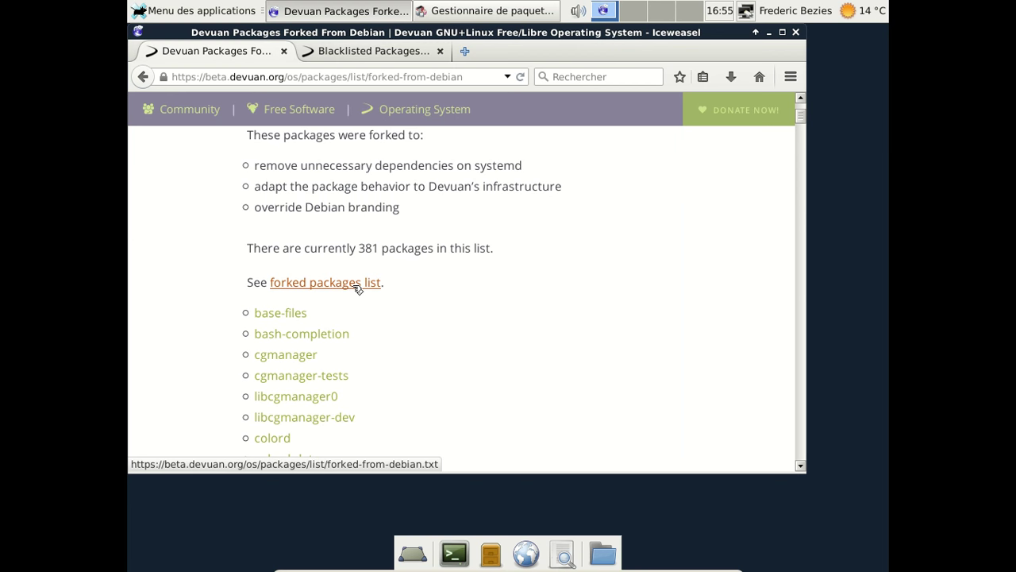
pyautogui.click(448, 7)
pyautogui.click(653, 327)
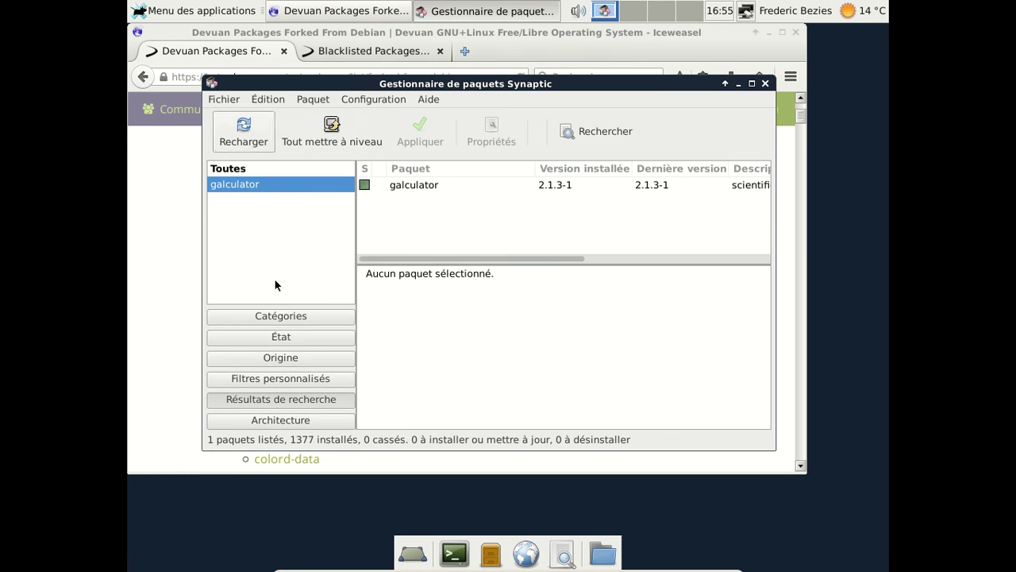
# Step: List all packages by category in Synaptic and launch Galculator
pyautogui.click(276, 316)
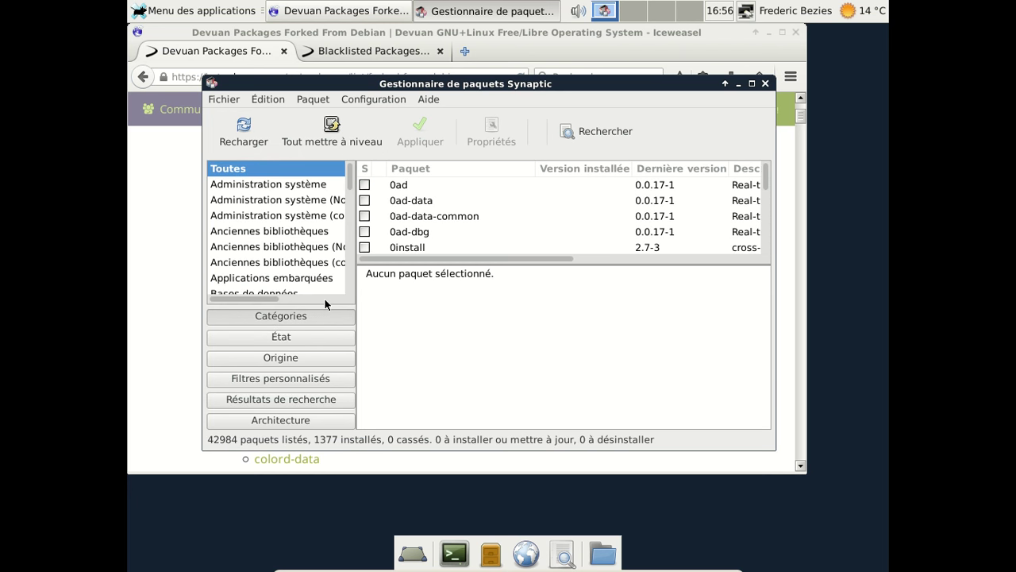
pyautogui.click(170, 12)
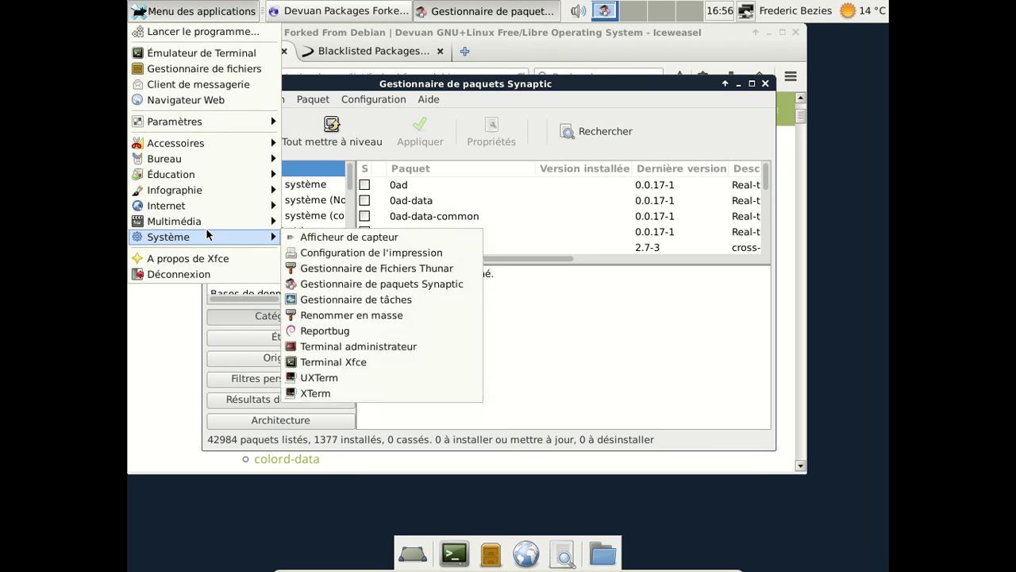
pyautogui.moveTo(196, 141)
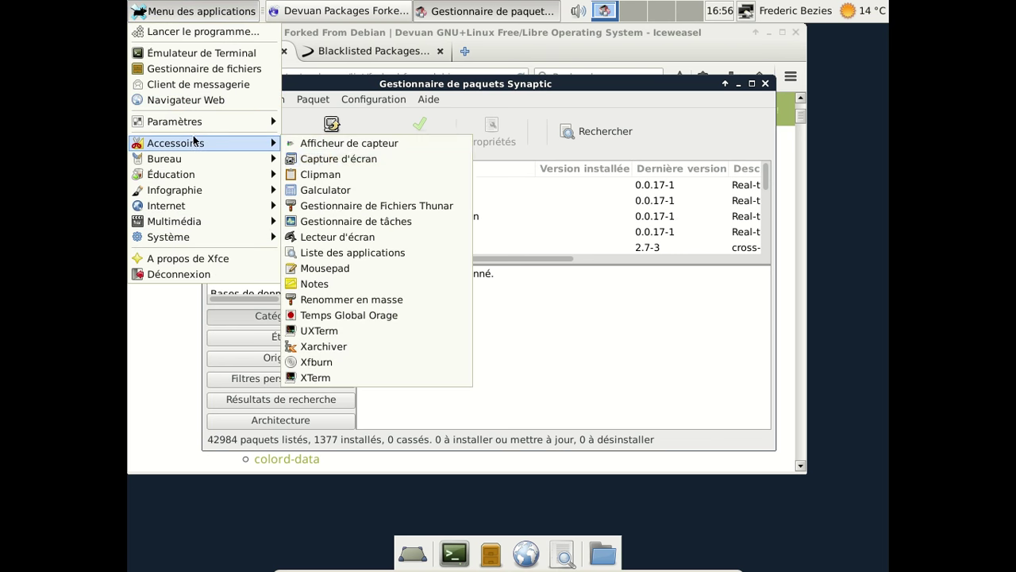
pyautogui.click(335, 191)
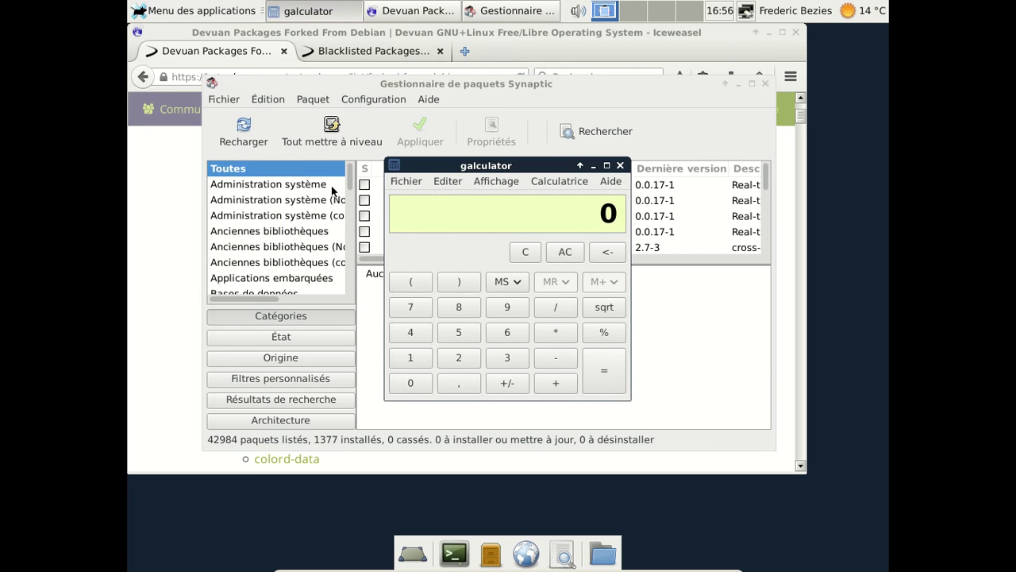
pyautogui.write('381')
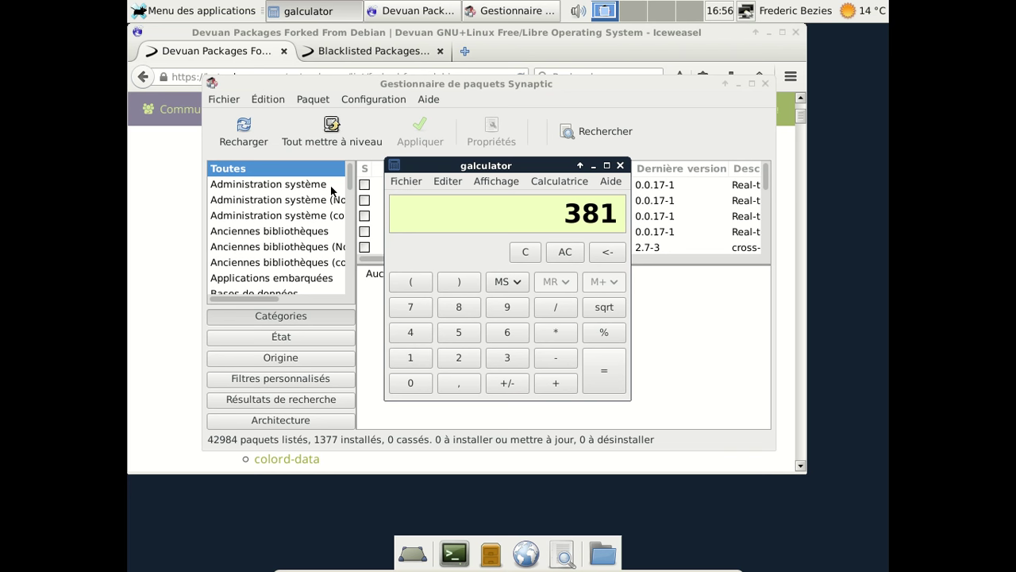
pyautogui.press('BackSpace')
pyautogui.press('BackSpace')
pyautogui.press('BackSpace')
pyautogui.write('381')
pyautogui.press('BackSpace')
pyautogui.press('BackSpace')
pyautogui.press('BackSpace')
pyautogui.write('42984')
pyautogui.press('Return')
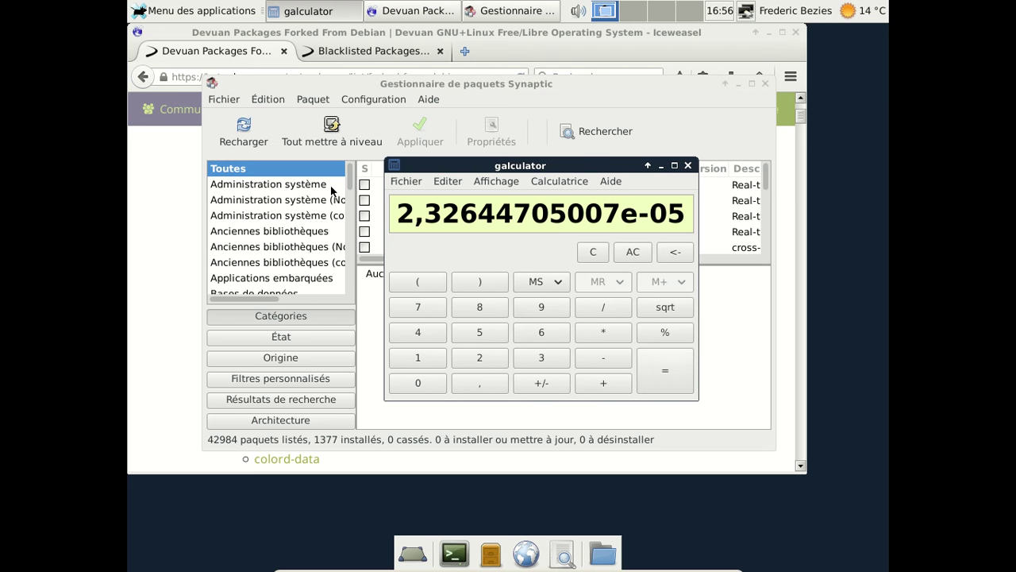
pyautogui.click(630, 254)
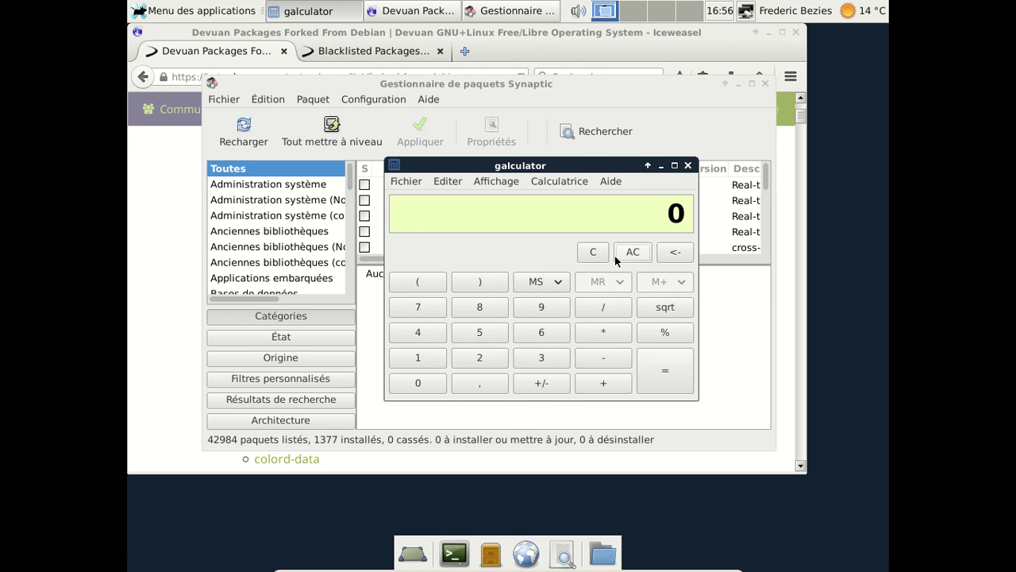
# Step: Calculate the percentage of forked packages by dividing 381 by 42984 and multiplying by 100
pyautogui.write('38142984')
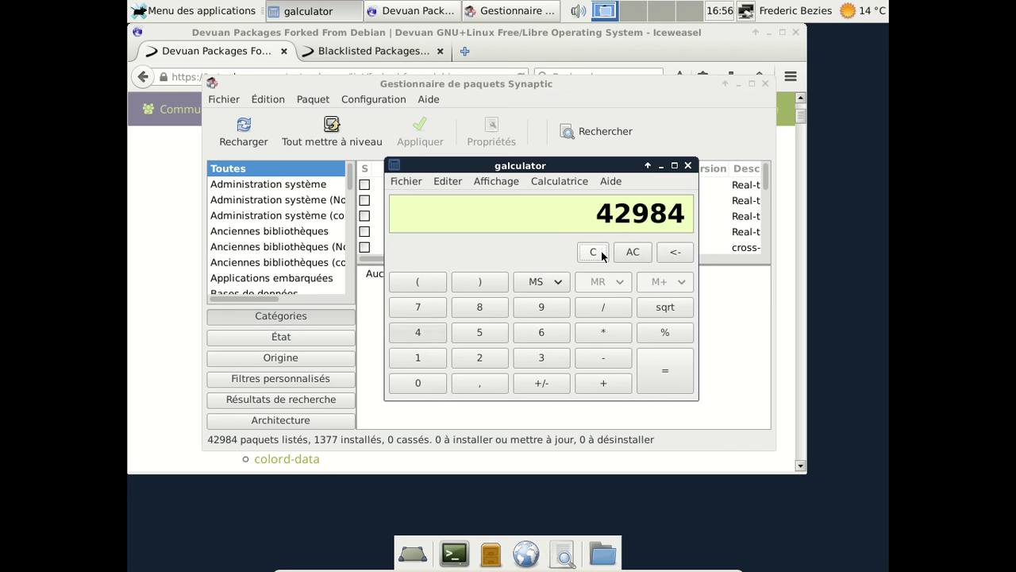
pyautogui.press('Return')
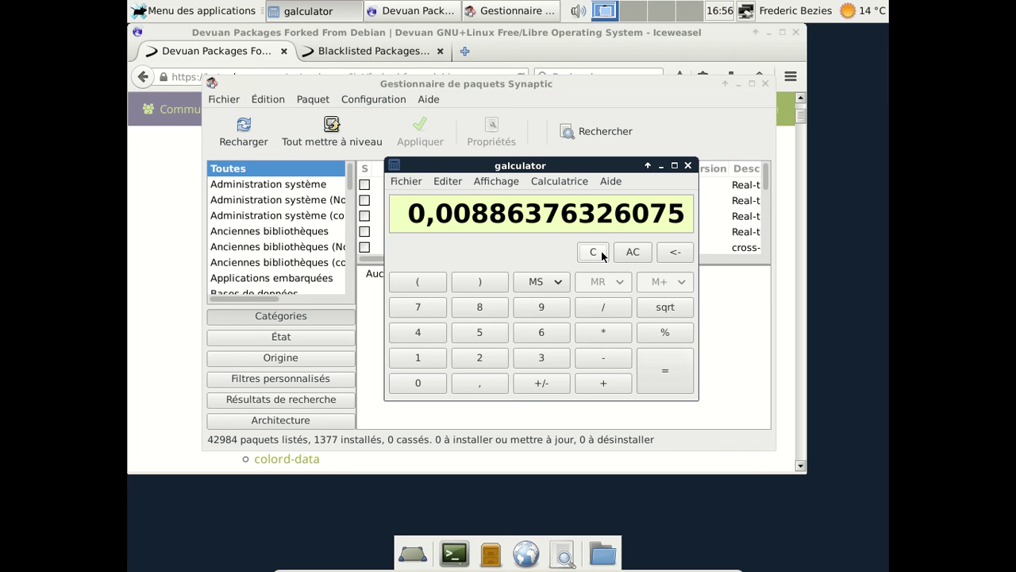
pyautogui.write('*100')
pyautogui.press('Return')
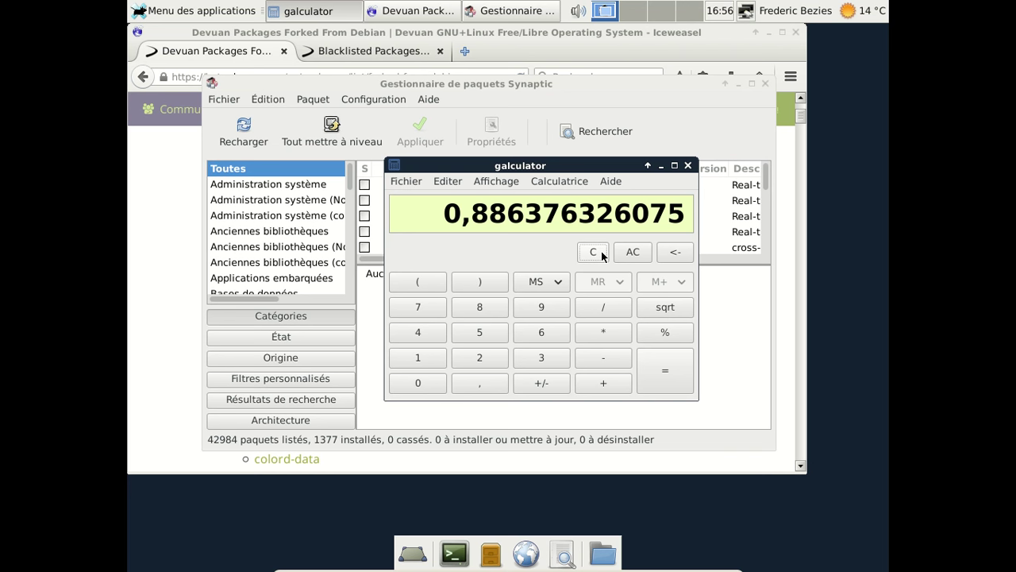
# Step: Close Galculator, Synaptic and Iceweasel, including both of its open tabs
pyautogui.click(687, 165)
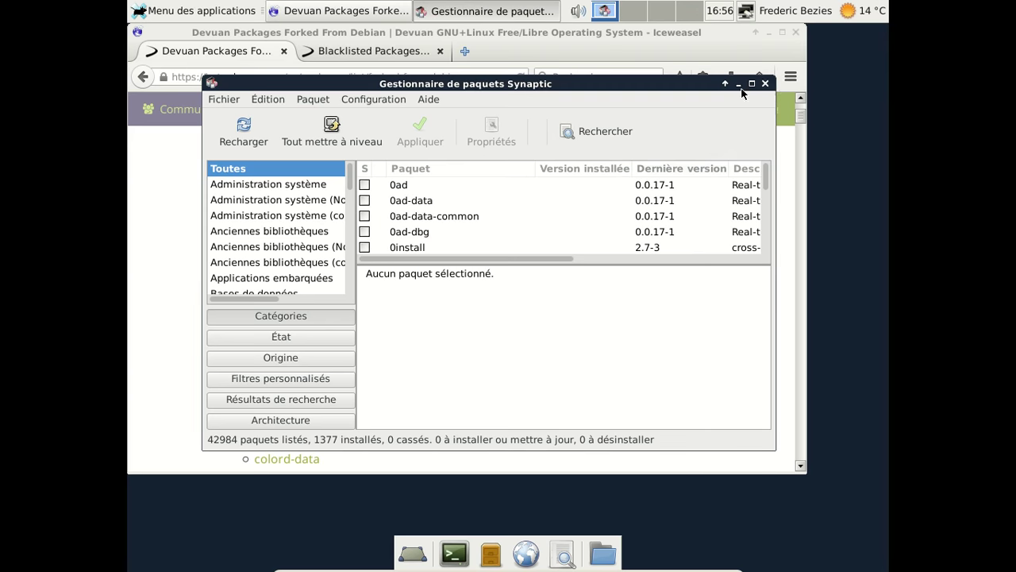
pyautogui.click(764, 83)
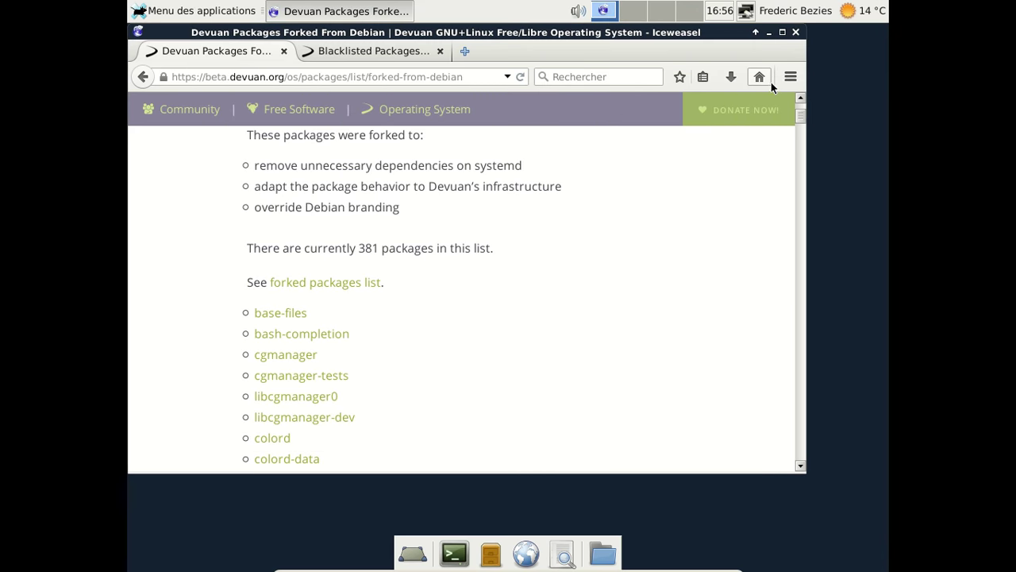
pyautogui.click(795, 33)
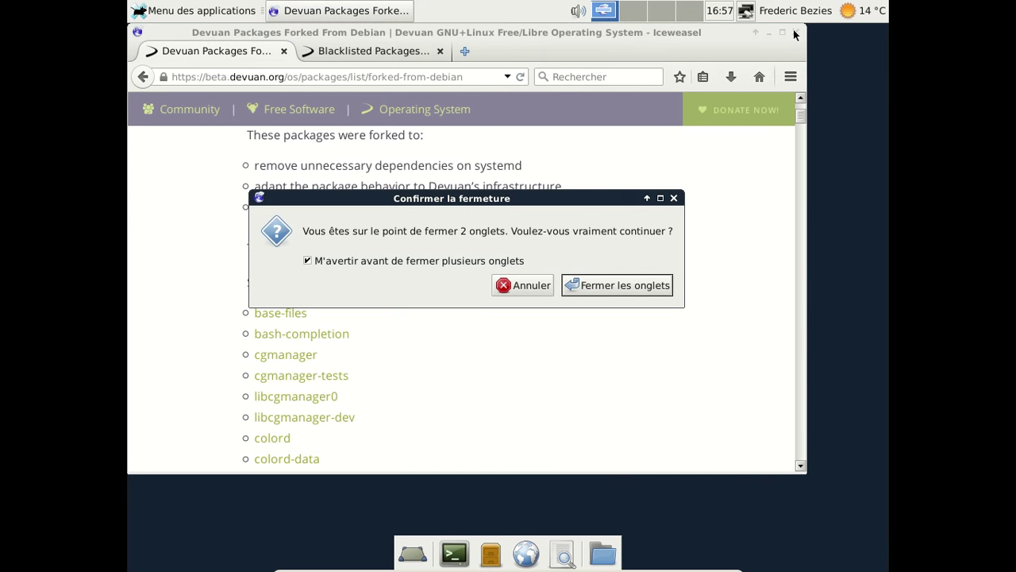
pyautogui.click(598, 283)
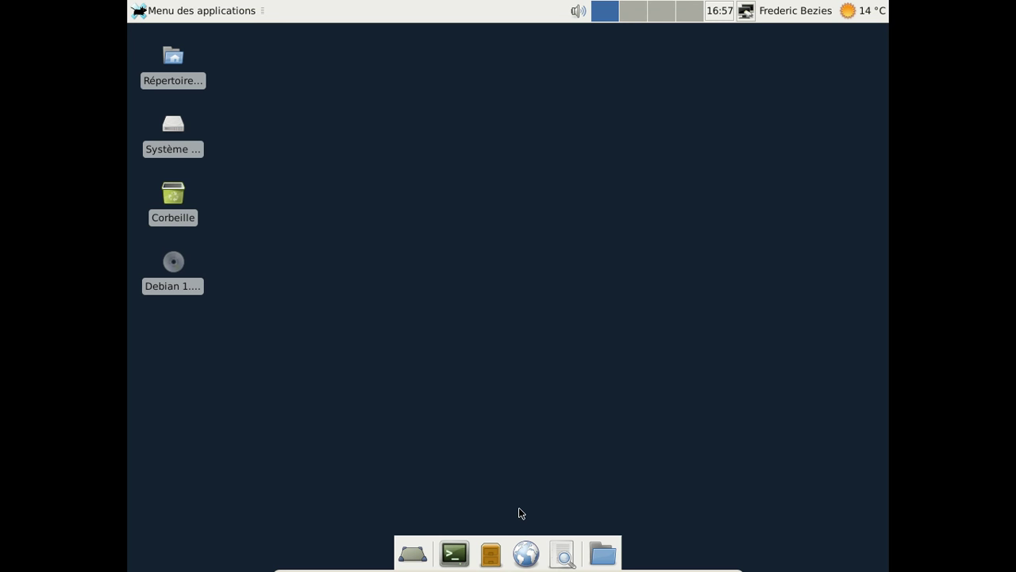
pyautogui.click(202, 12)
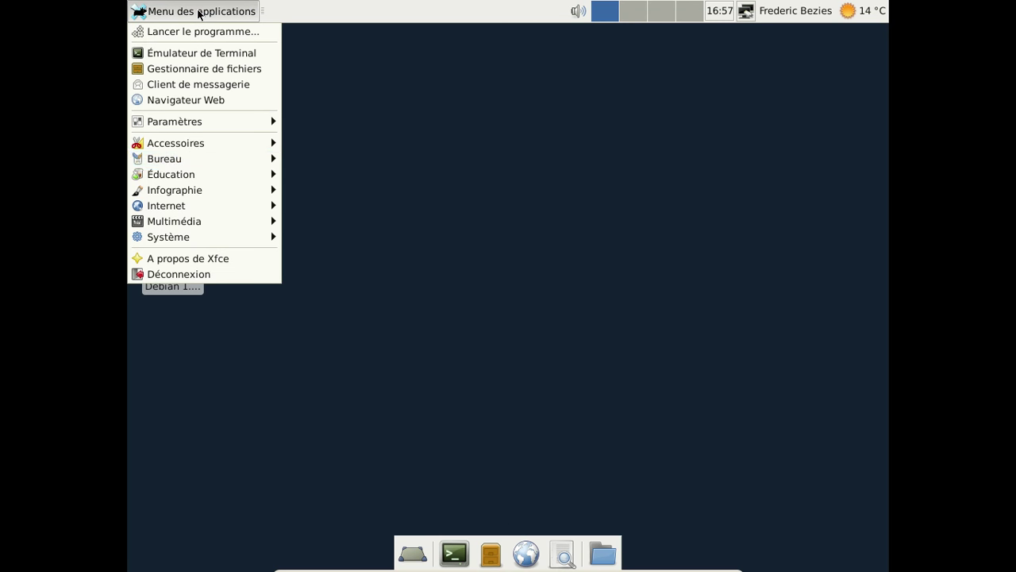
pyautogui.moveTo(196, 151)
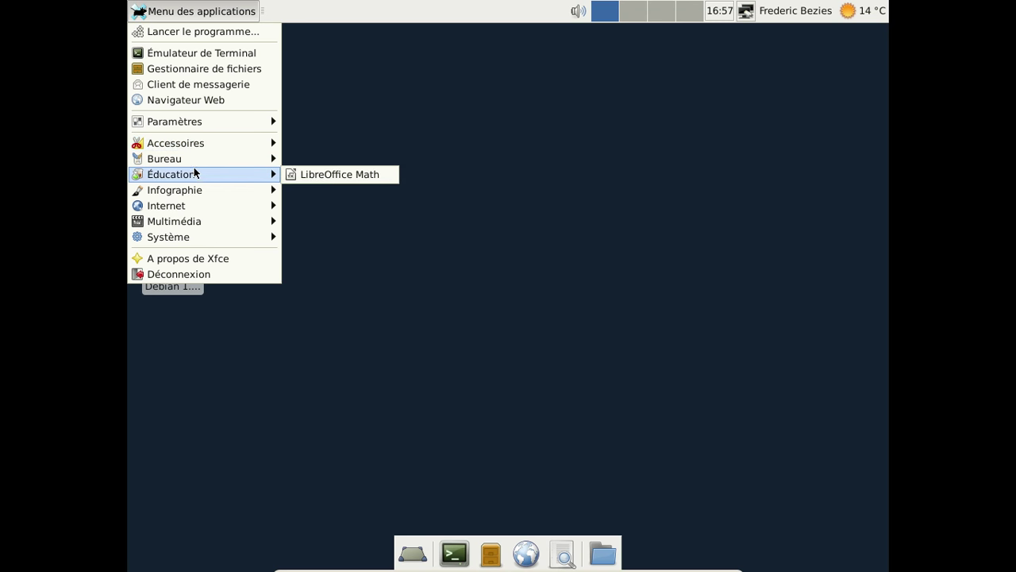
pyautogui.moveTo(195, 197)
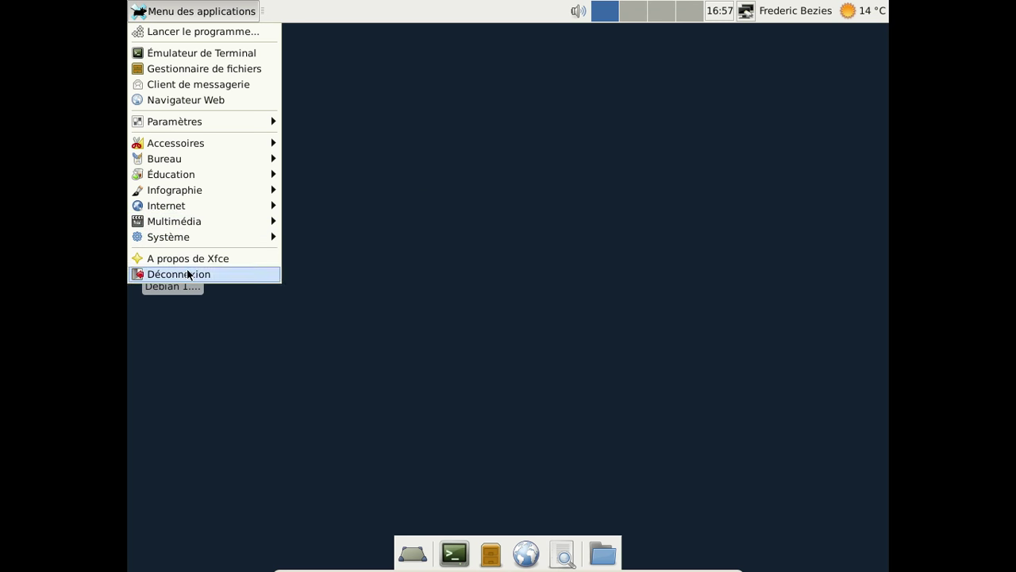
pyautogui.click(448, 209)
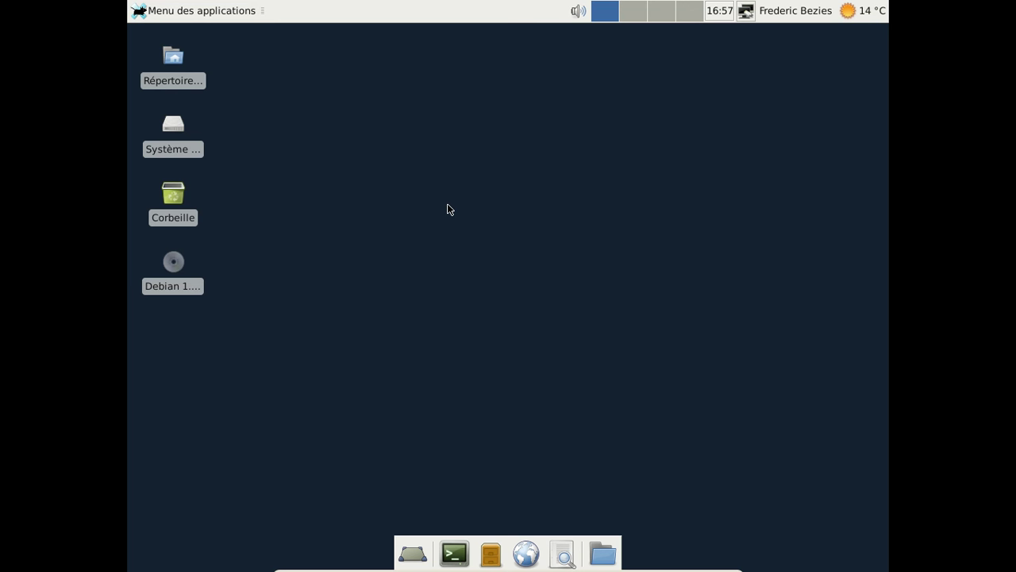